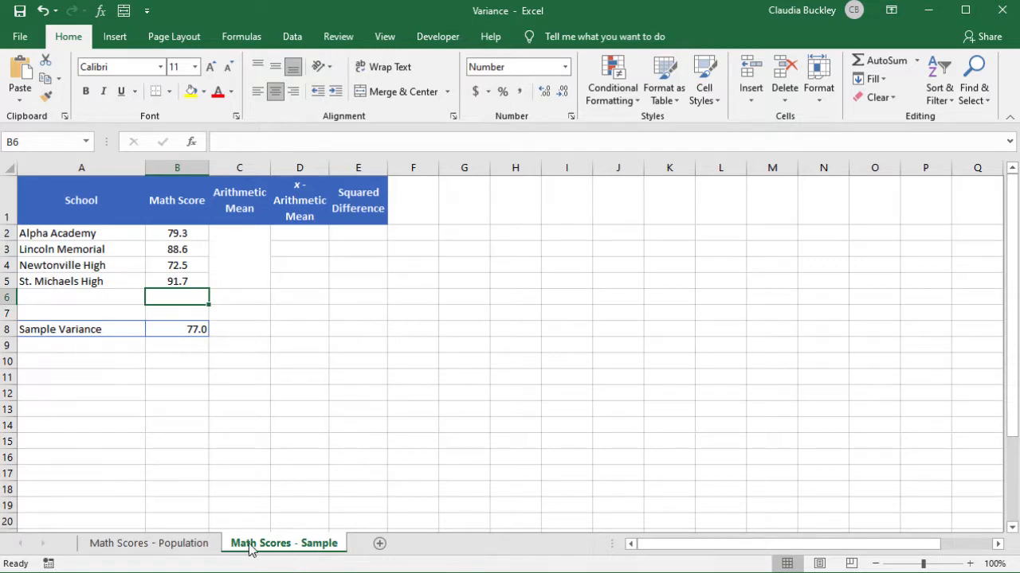
Step: On the Math Scores - Population sheet, enter =AVERAGE(B2:B10) in the merged Arithmetic Mean cell C2
left_click(181, 547)
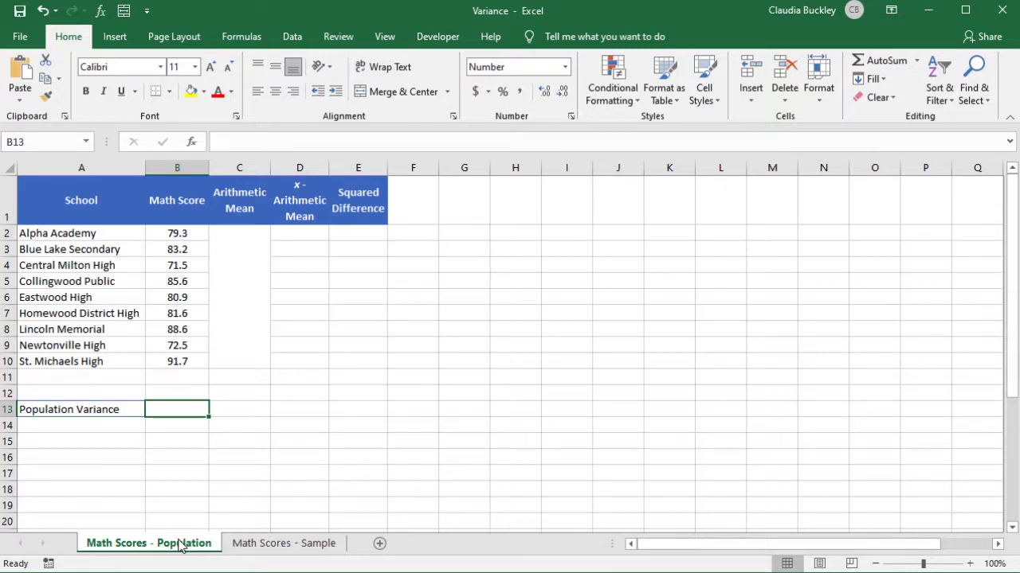
left_click(250, 325)
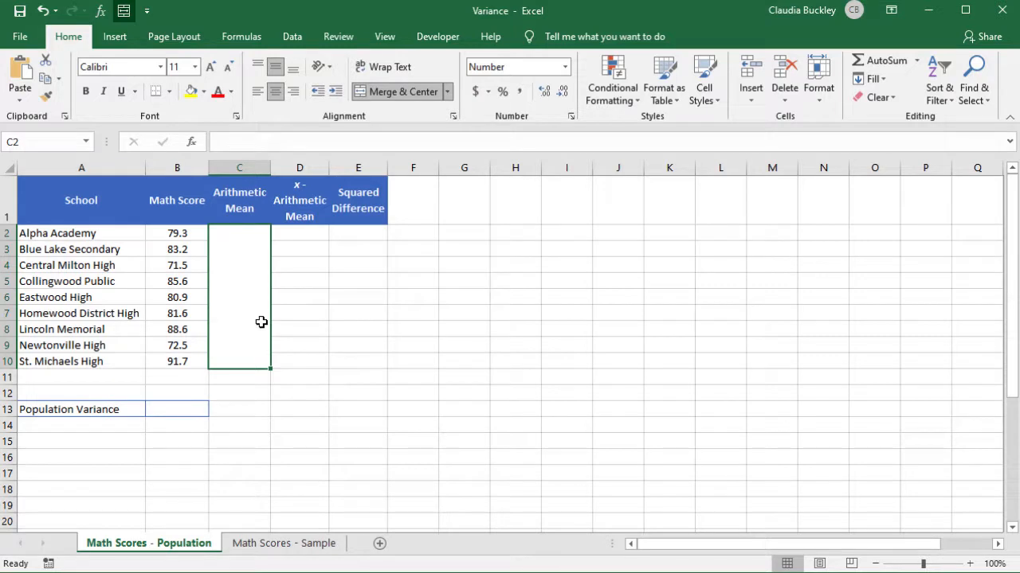
type("=aver")
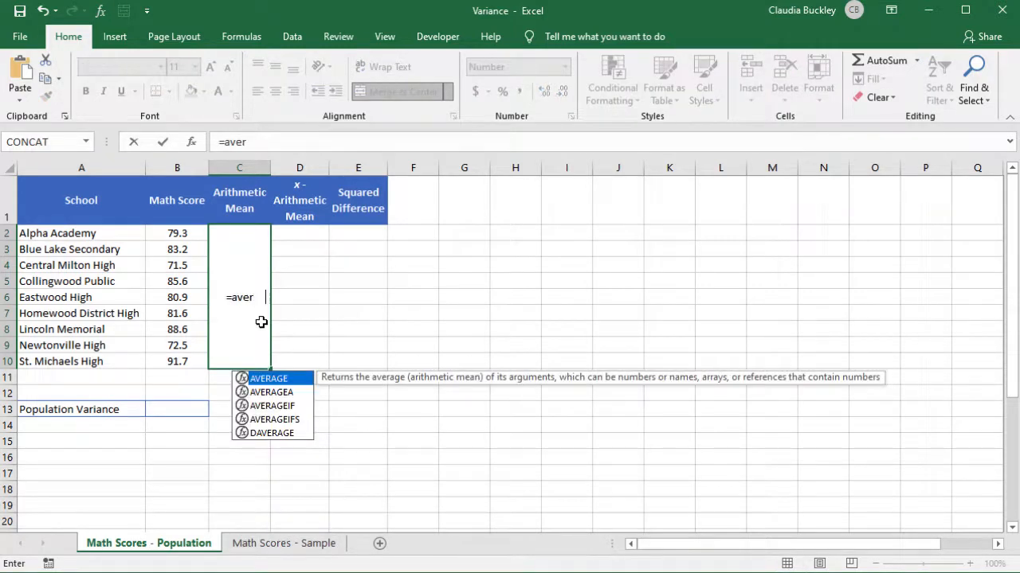
key("Tab")
left_click_drag(200, 235, 187, 360)
type(")")
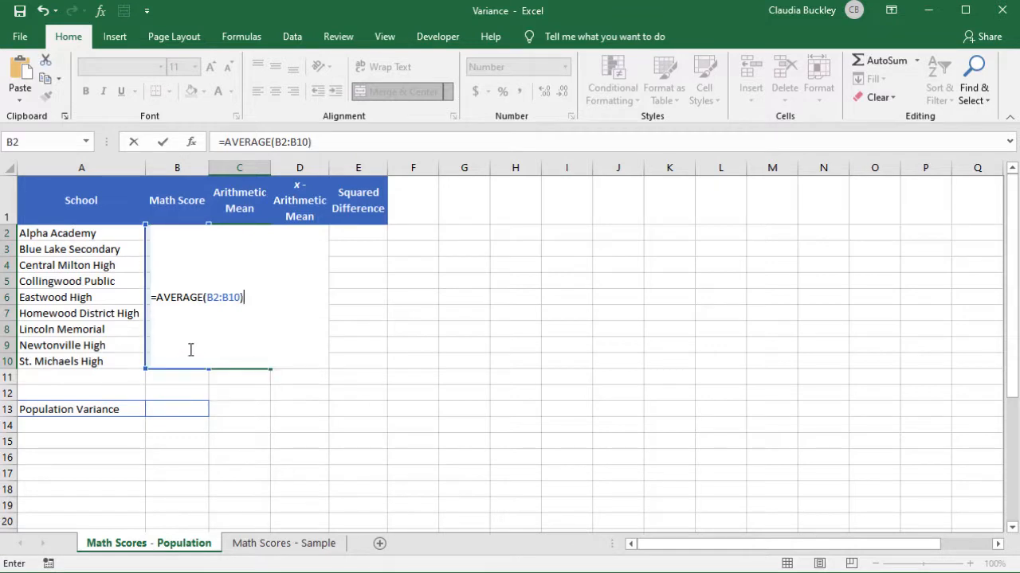
key("Tab")
Step: Enter =B2-$C$2 in D2 and fill it down to D10 to get each school's difference from the mean
type("=")
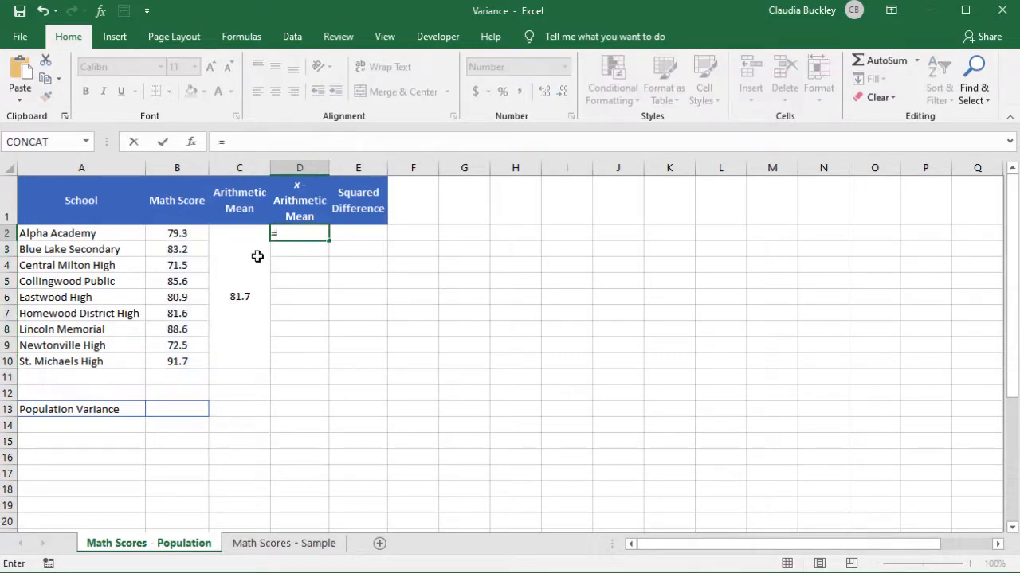
left_click(180, 233)
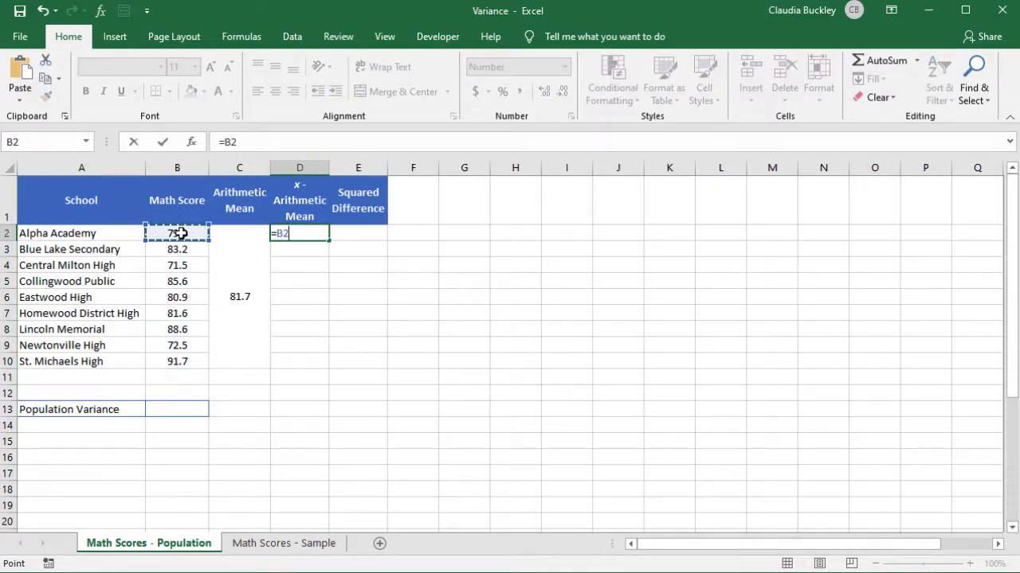
type("-")
left_click(267, 254)
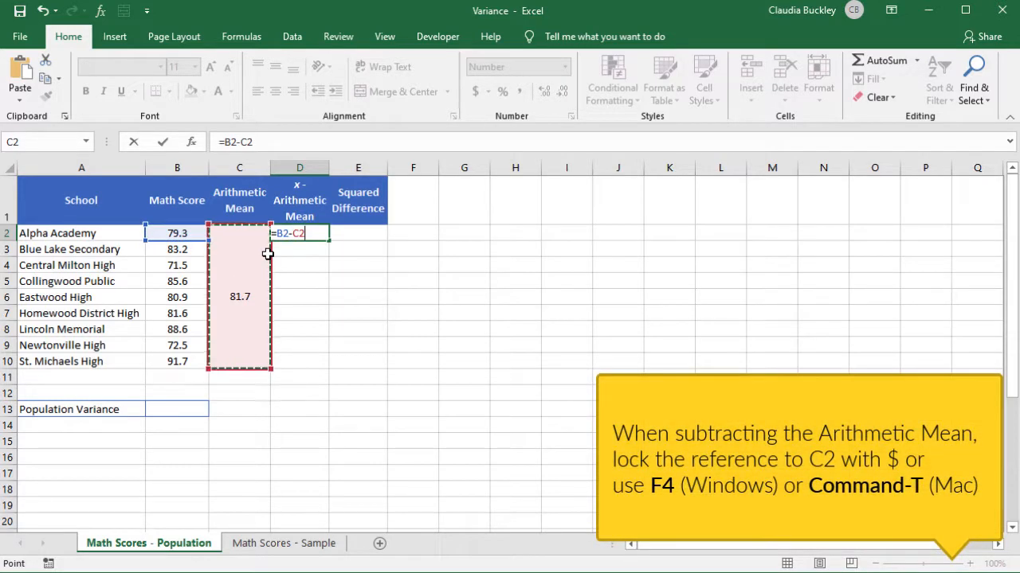
key("F4")
key("Return")
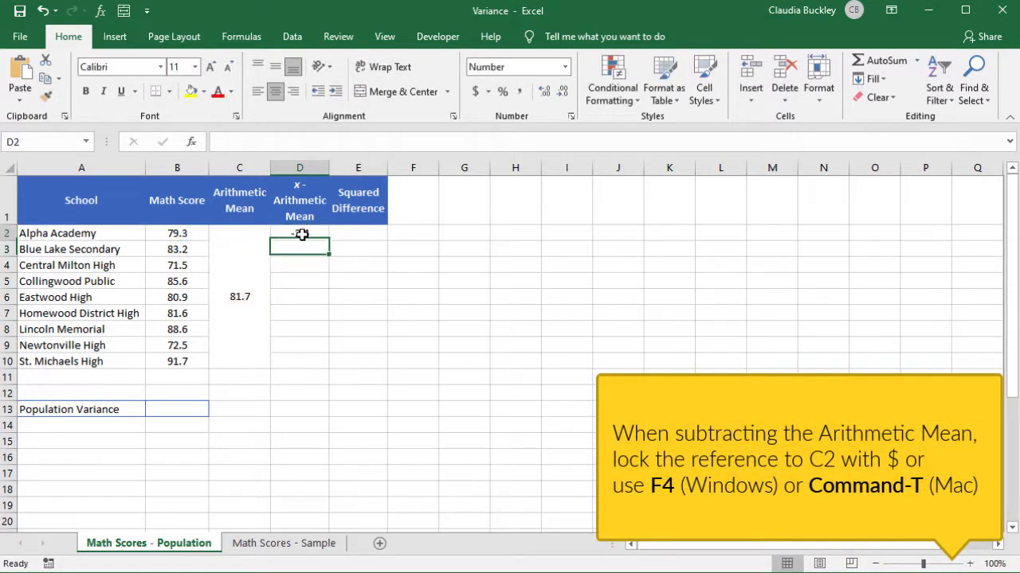
left_click(300, 234)
double_click(330, 244)
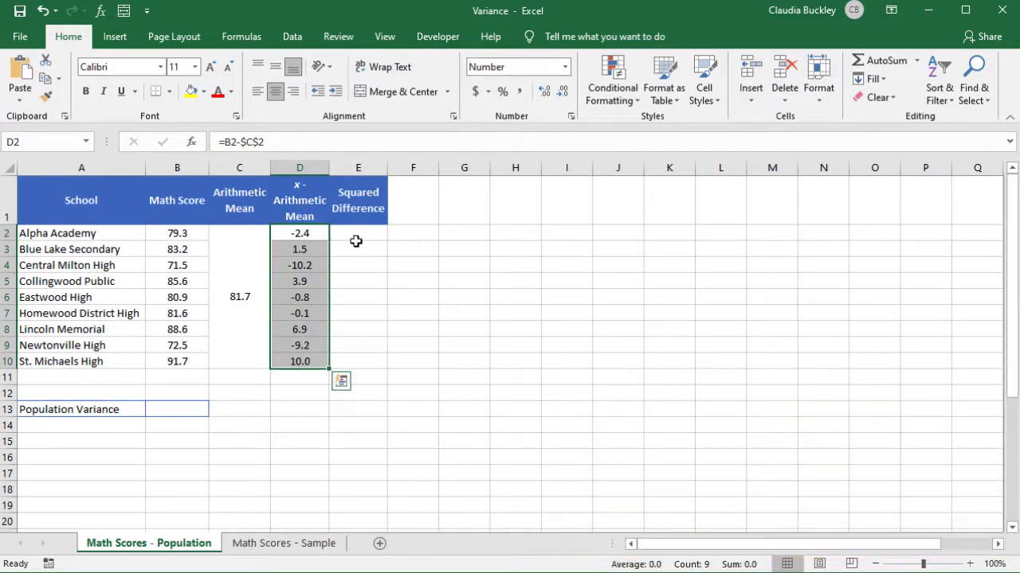
Step: Enter =D2*D2 in E2 and fill it down to E10 to compute the squared differences
left_click(365, 239)
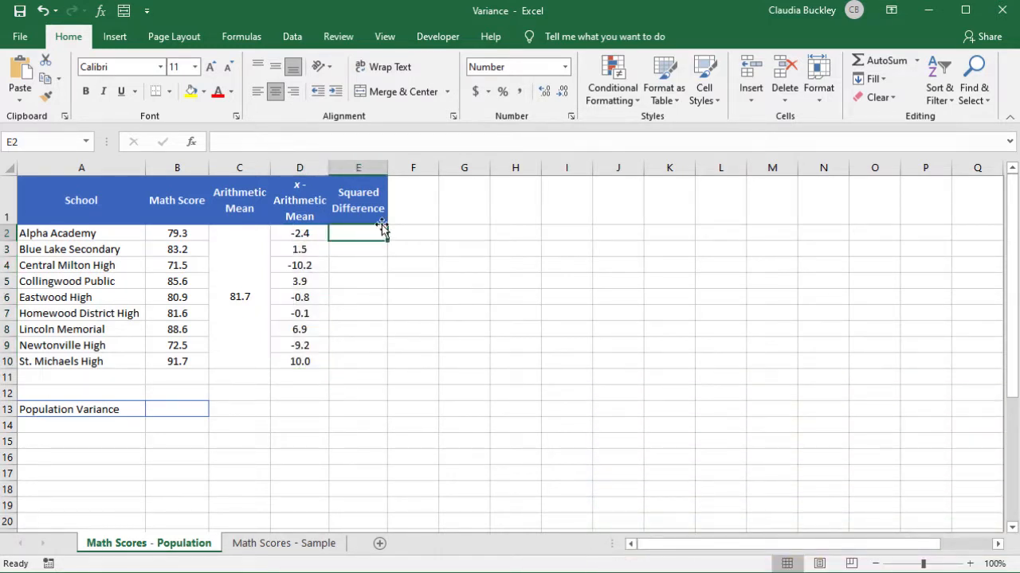
type("=")
left_click(299, 231)
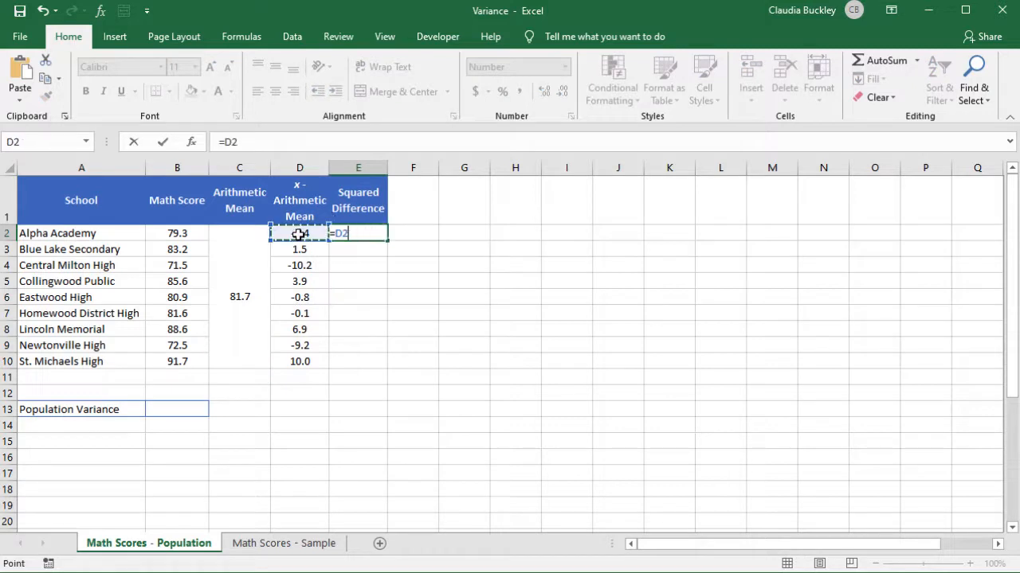
type("*")
left_click(299, 233)
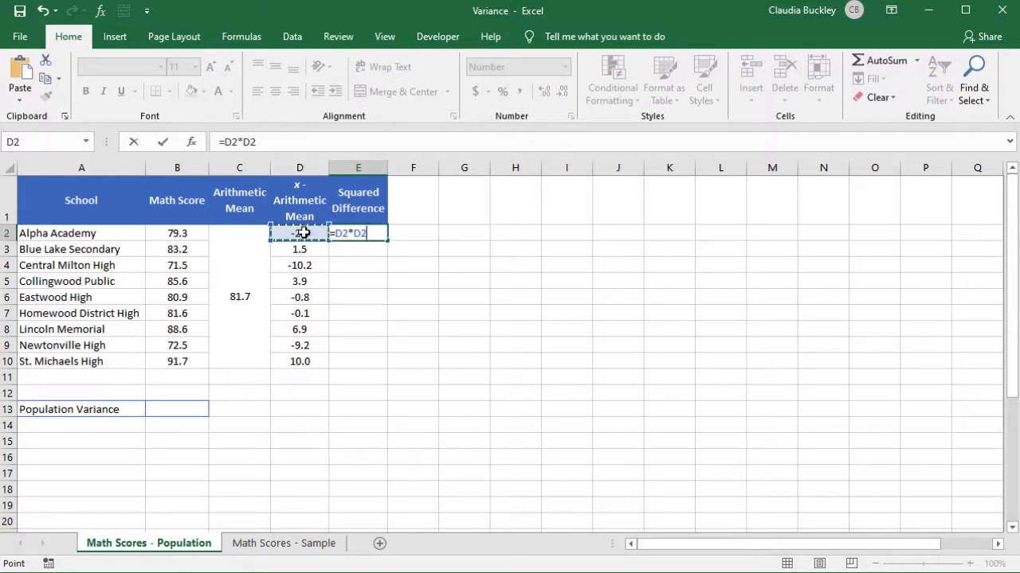
key("Return")
left_click(366, 232)
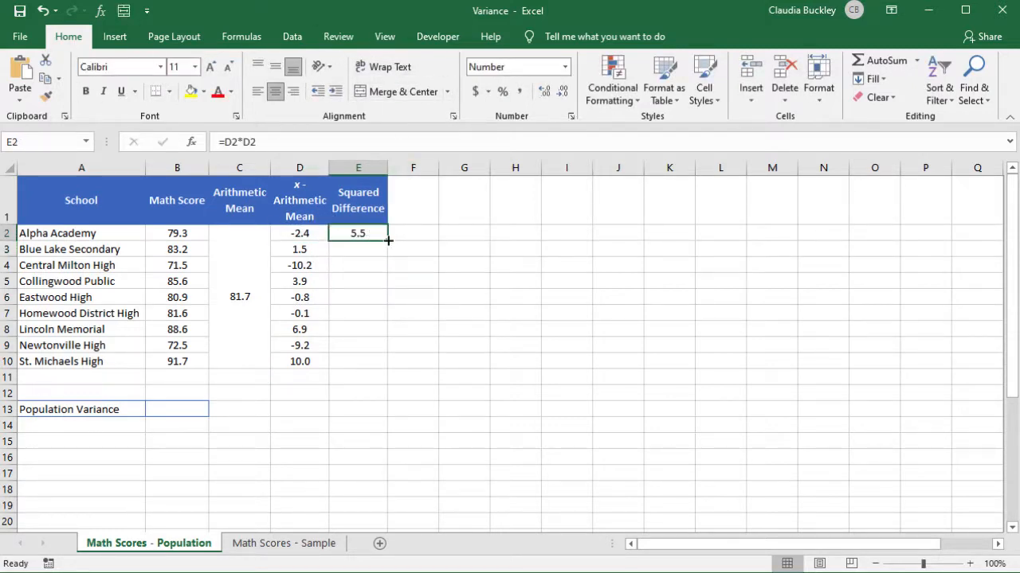
double_click(388, 240)
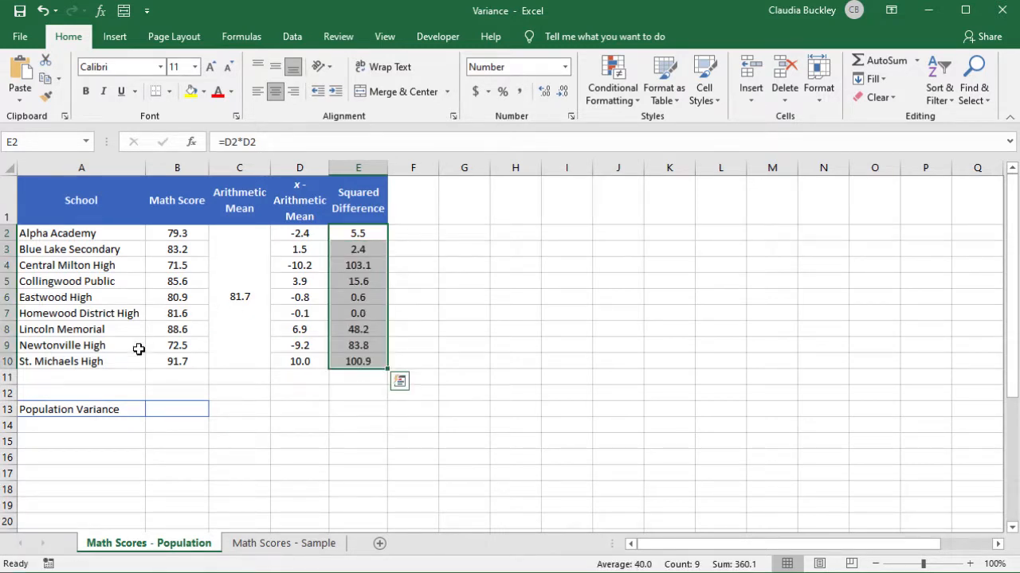
Step: Calculate the population variance in B13 with the formula =SUM(E2:E10)/COUNT(B2:B10)
left_click(176, 411)
type("=")
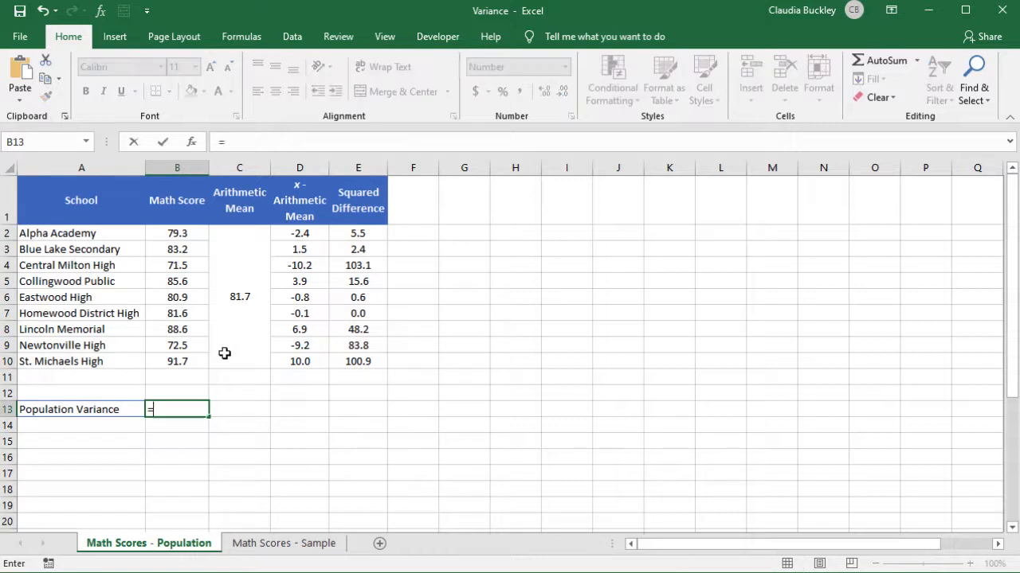
type("sum")
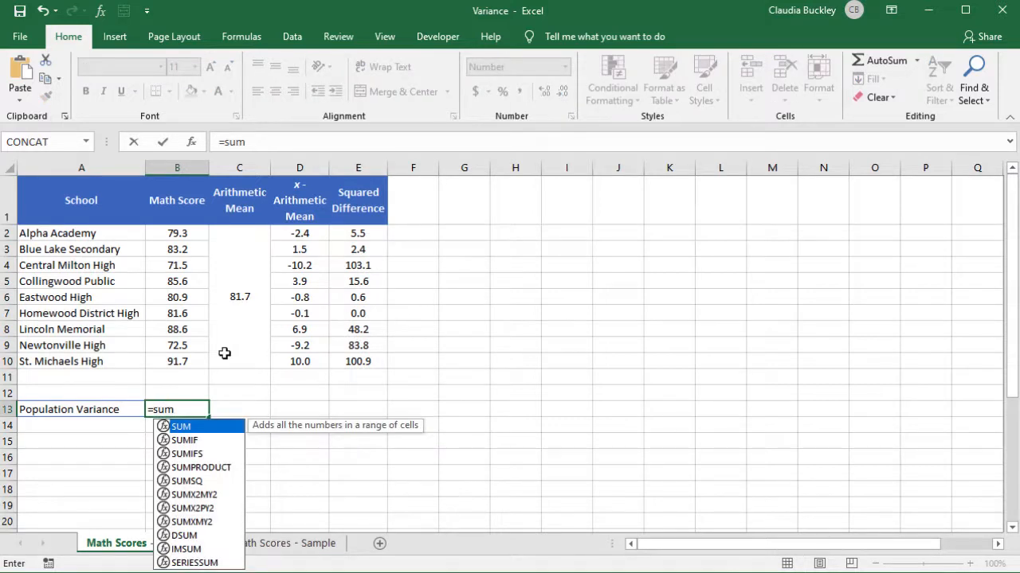
type("(")
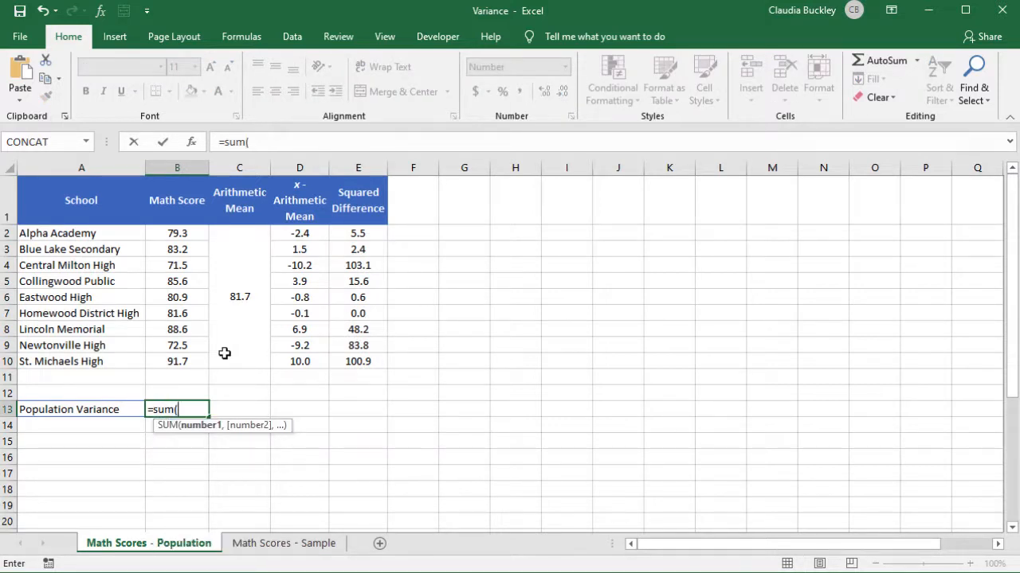
left_click(363, 234)
key("ctrl+shift+Down")
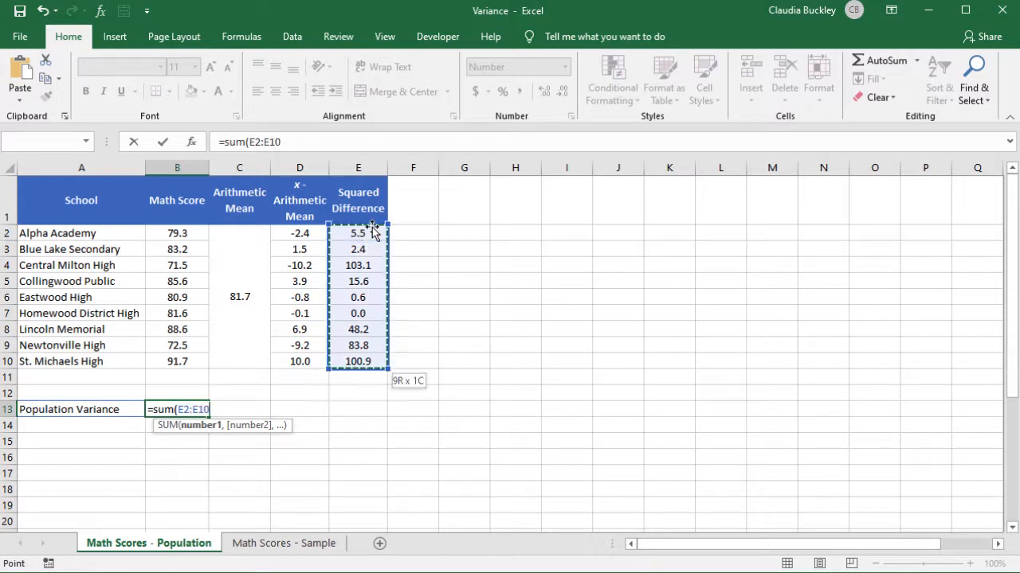
type(")/")
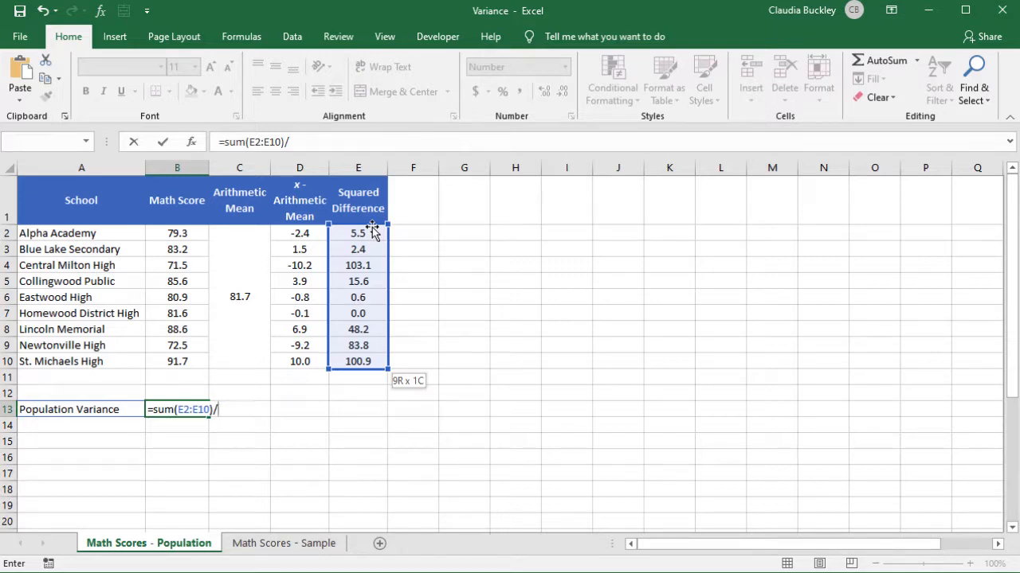
type("coun")
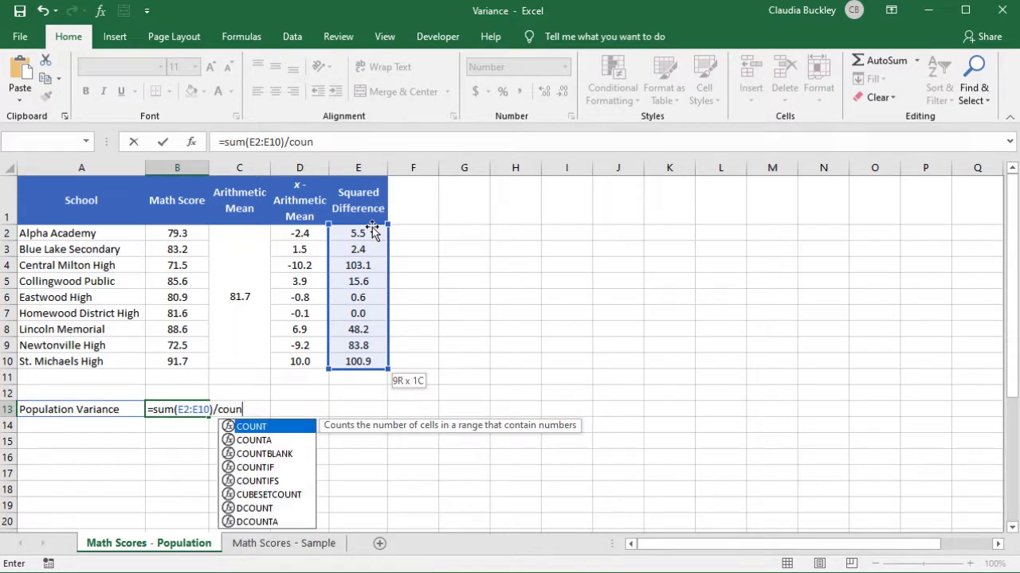
key("Tab")
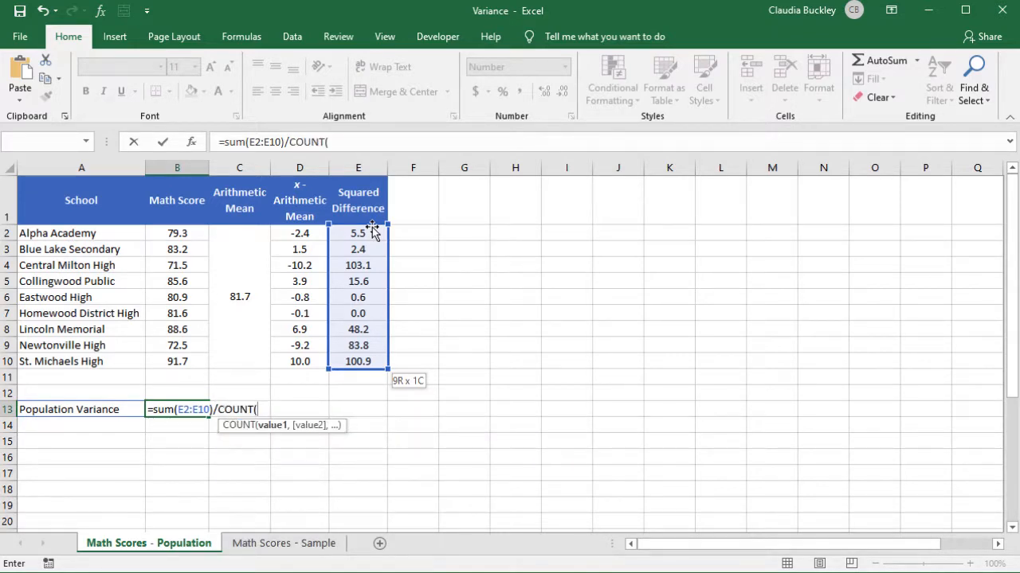
left_click(193, 230)
key("ctrl+shift+Down")
type(")")
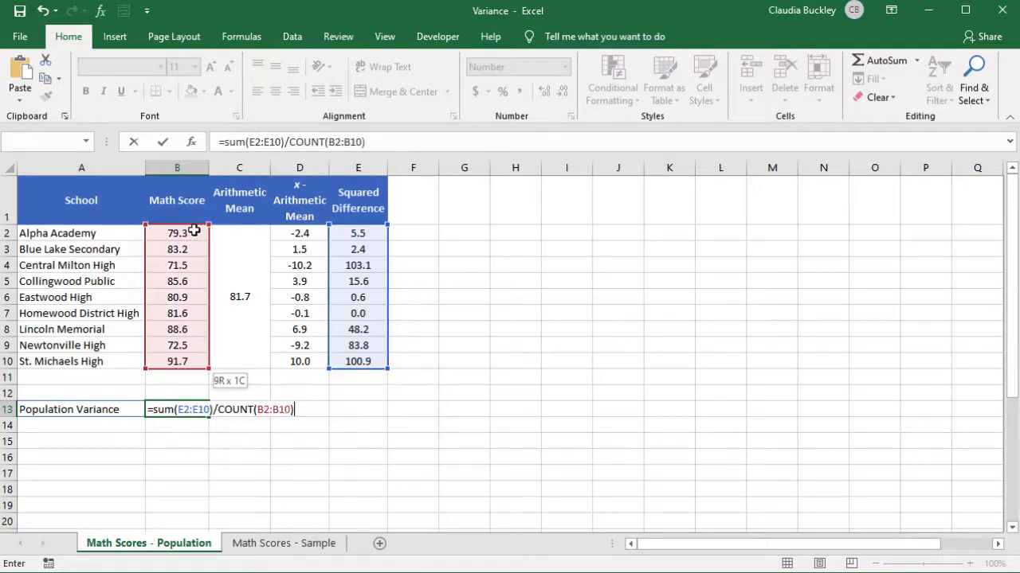
key("Return")
left_click(180, 406)
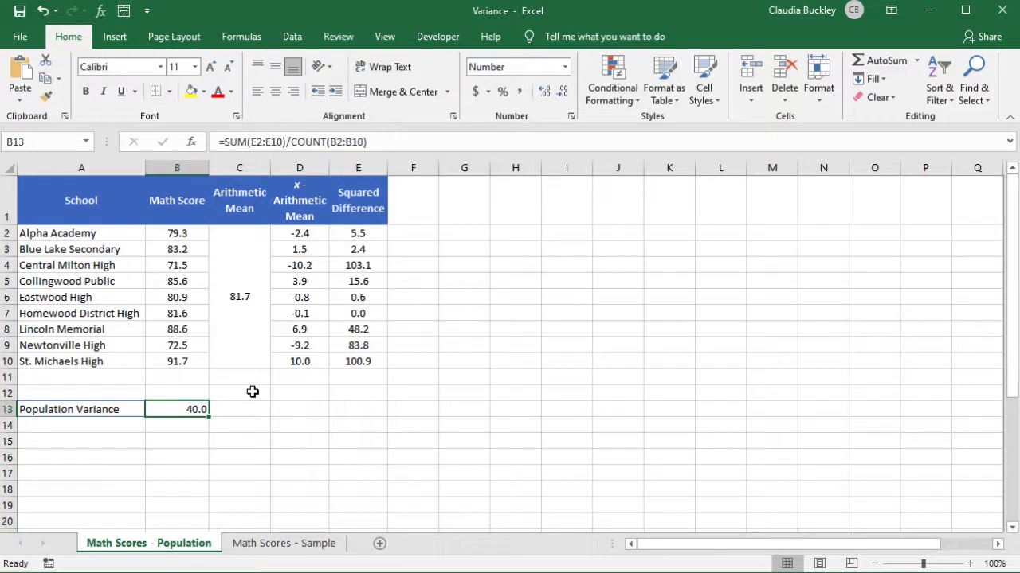
Step: On the Math Scores - Sample sheet, enter =AVERAGE(B2:B5) in the merged Arithmetic Mean cell C2
key("ctrl+Page_Down")
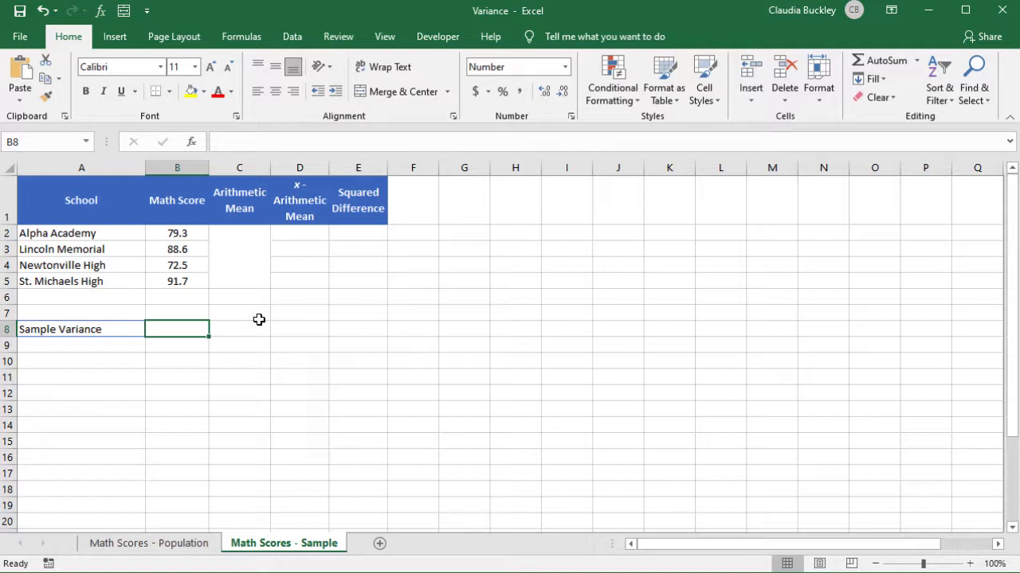
left_click(243, 264)
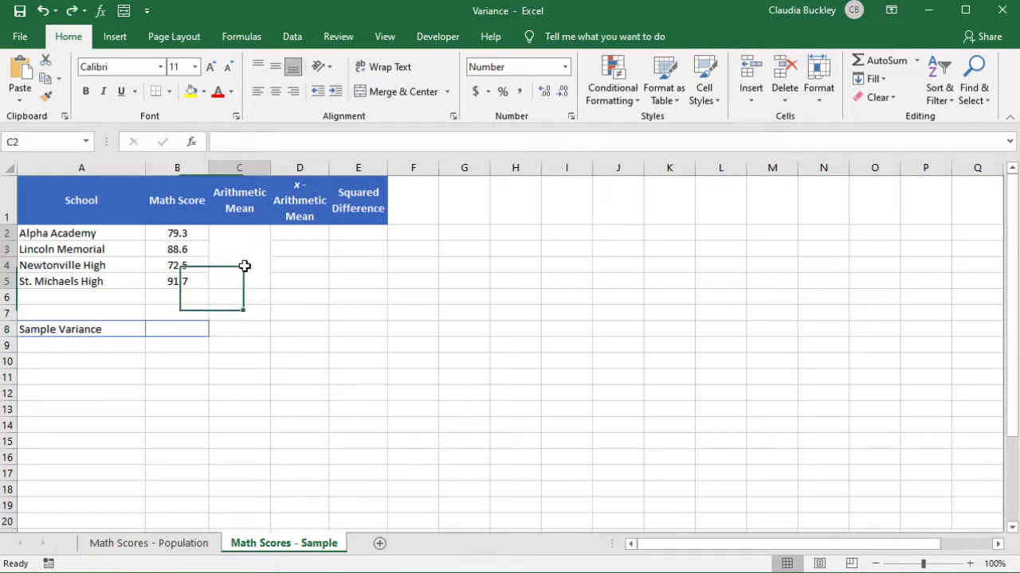
type("=aver")
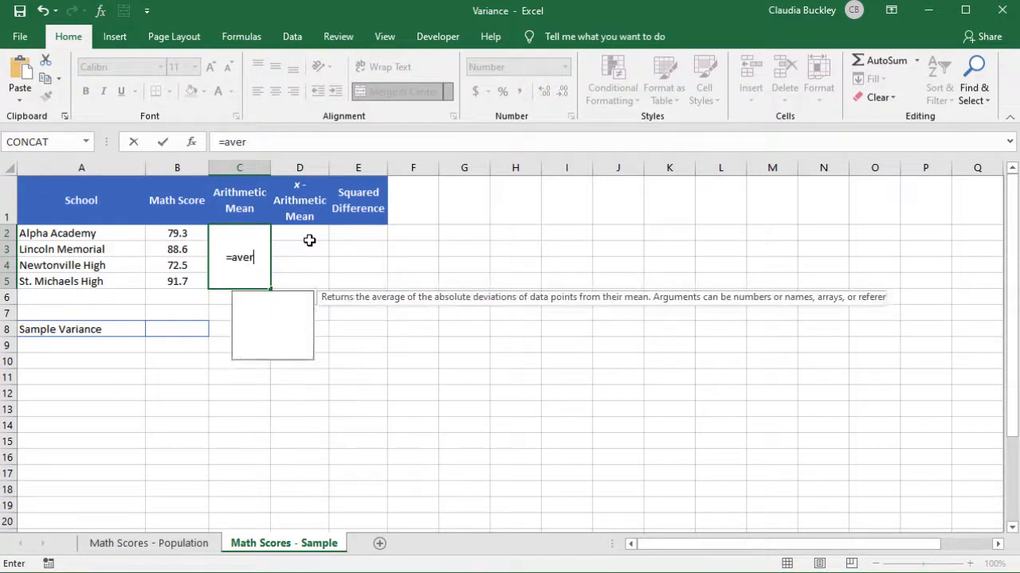
key("Down")
key("Tab")
left_click_drag(186, 242, 191, 274)
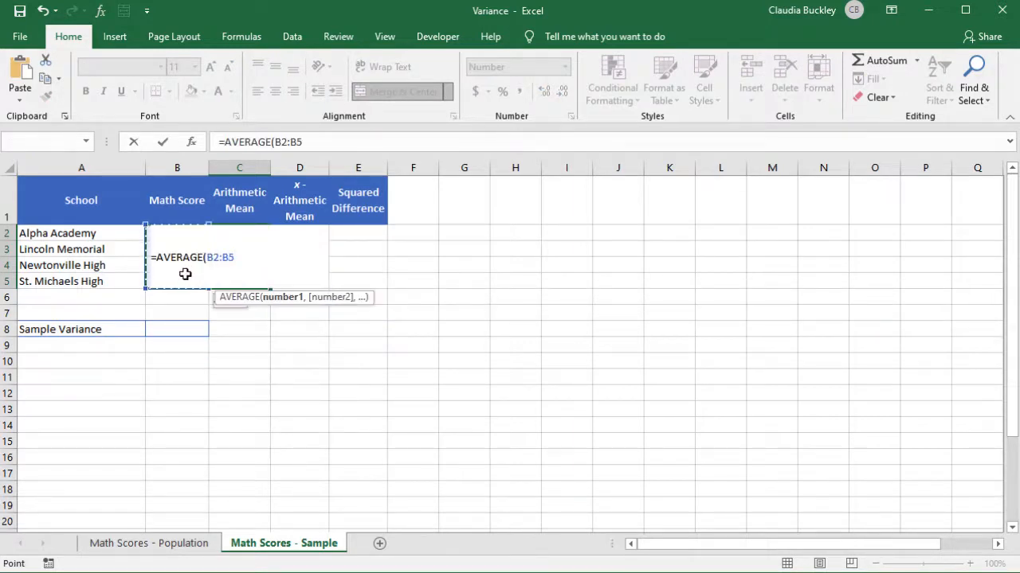
type(")")
key("Return")
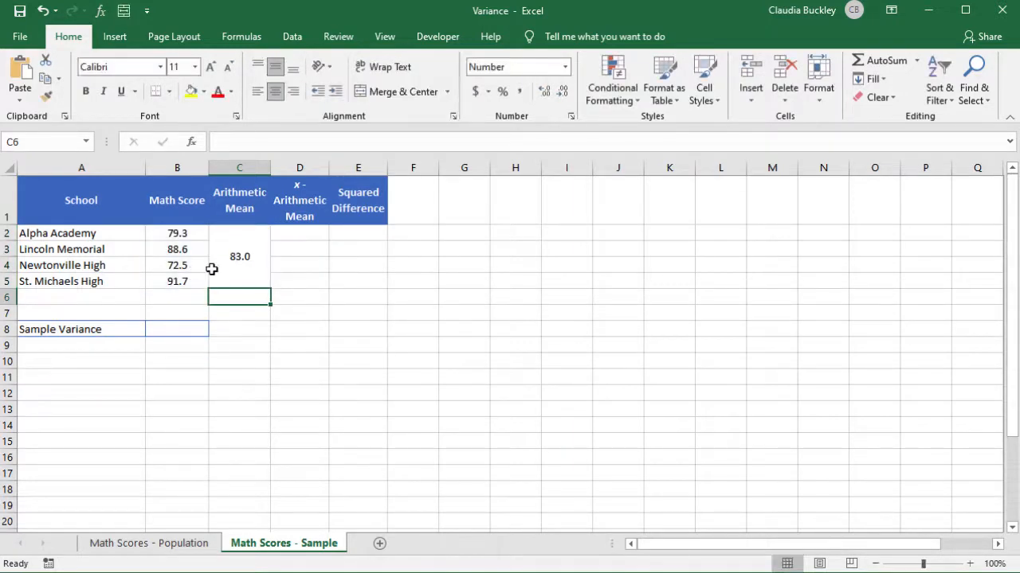
Step: Enter =B2-$C$2 in D2 of the sample sheet and fill it down to D5
left_click(290, 233)
type("=")
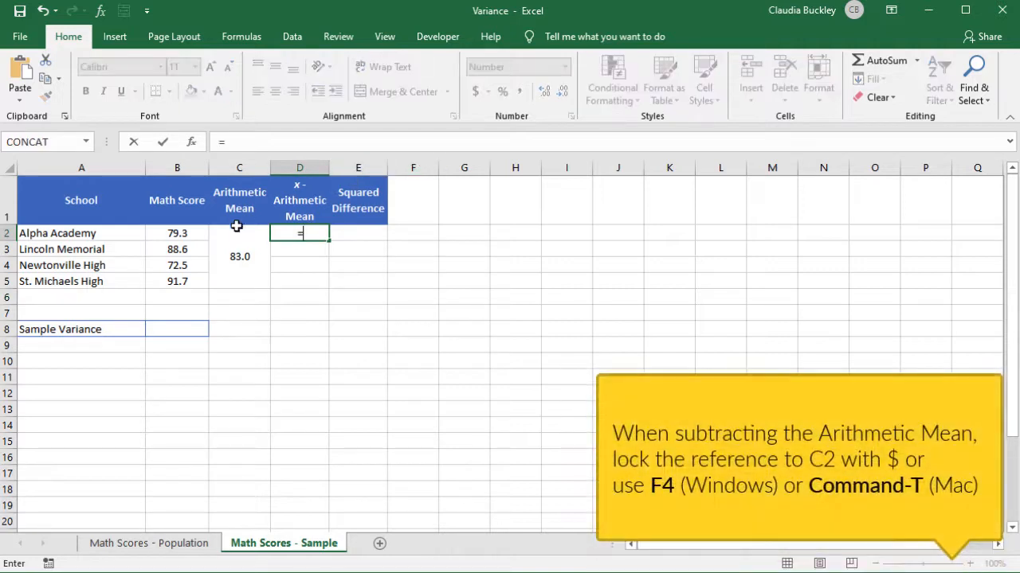
left_click(202, 234)
type("-")
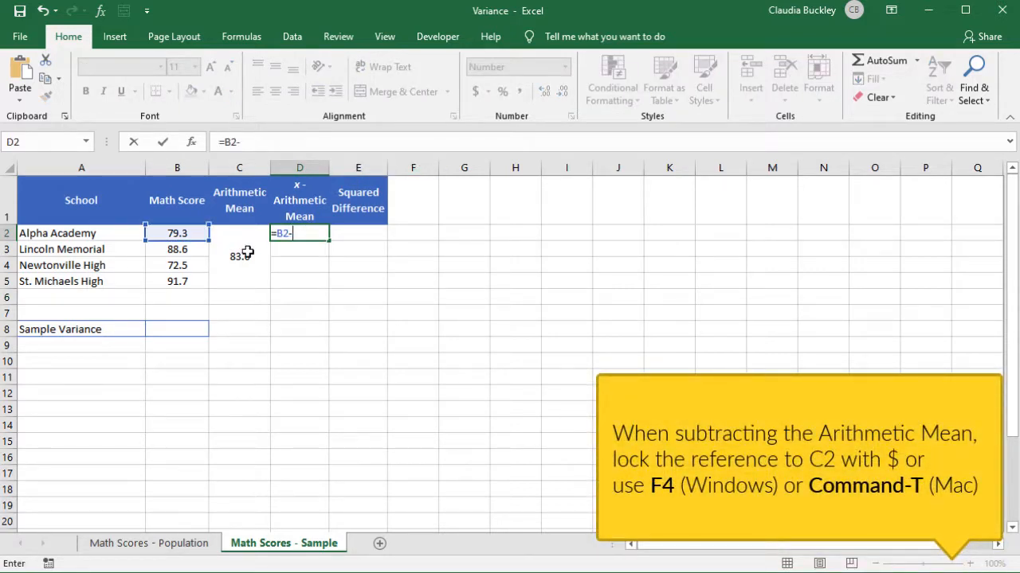
left_click(239, 253)
key("F4")
key("Return")
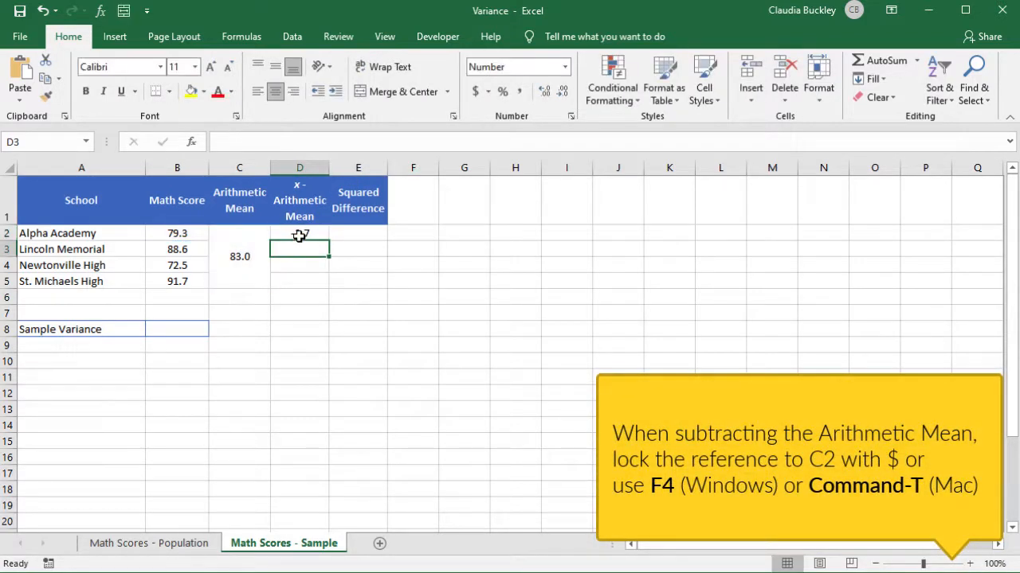
left_click(297, 233)
left_click_drag(328, 243, 328, 288)
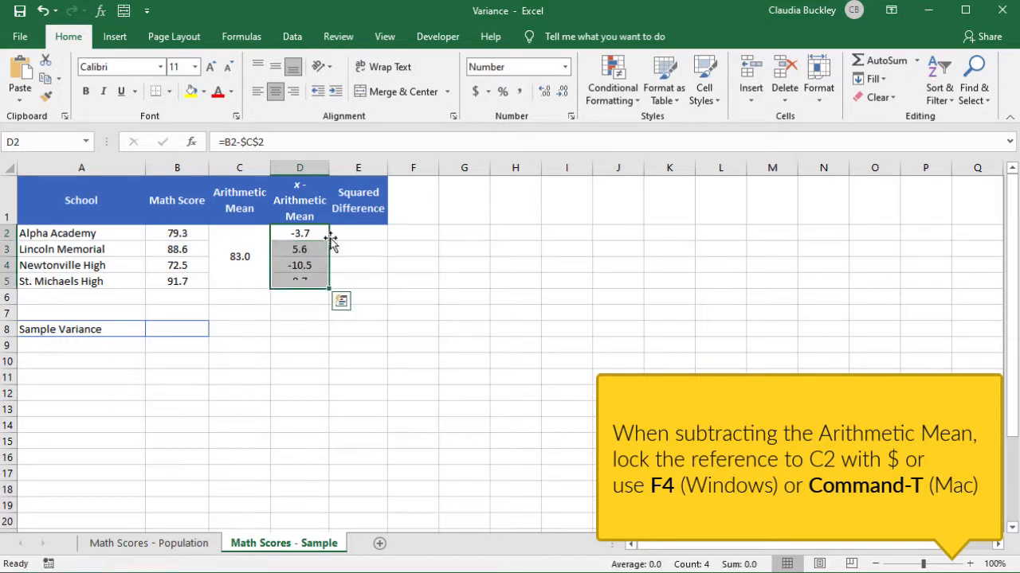
Step: Enter =D2*D2 in E2 of the sample sheet and fill it down to E5 to compute the squared differences
left_click(341, 231)
type("=")
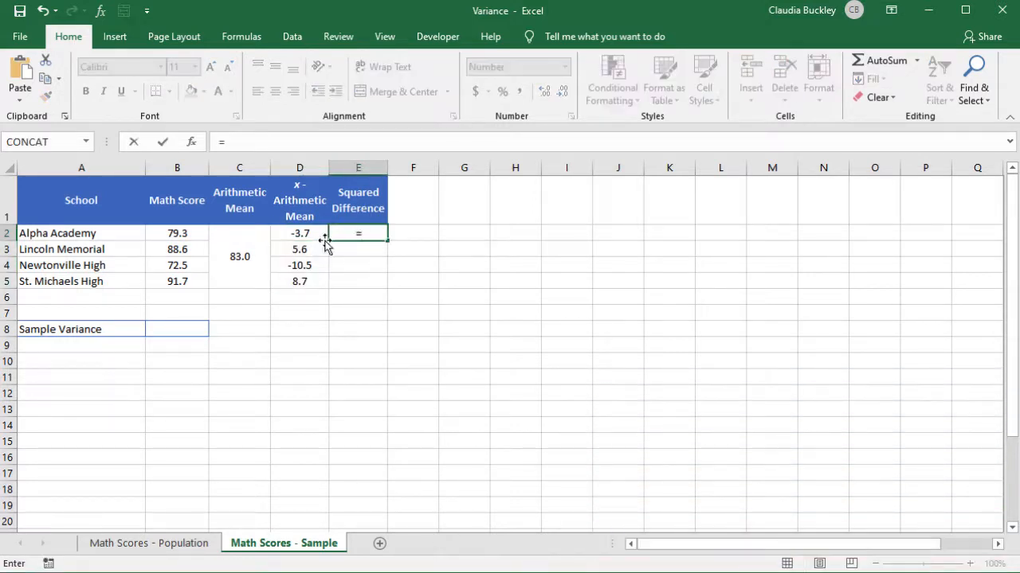
left_click(305, 234)
type("*")
left_click(307, 234)
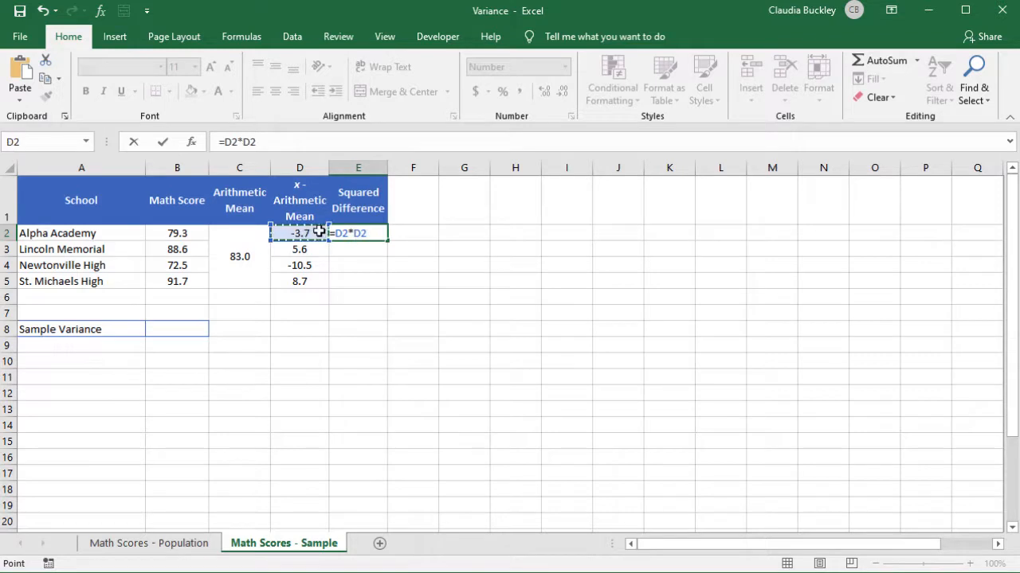
key("Return")
left_click(340, 235)
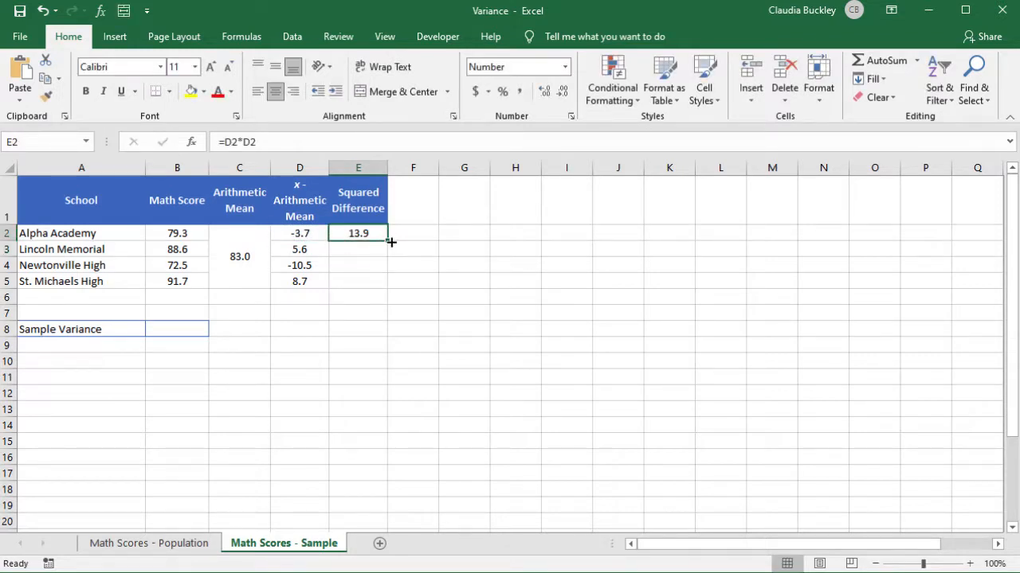
left_click_drag(389, 241, 388, 286)
Step: Calculate the sample variance in B8 with the formula =SUM(E2:E5)/(COUNT(B2:B5)-1)
left_click(188, 327)
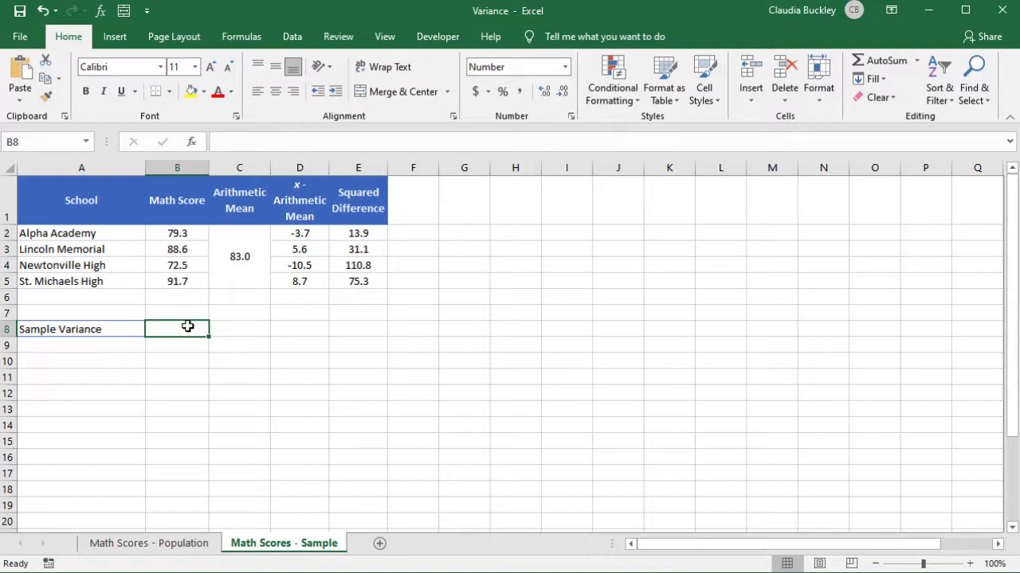
type("=sum")
key("Tab")
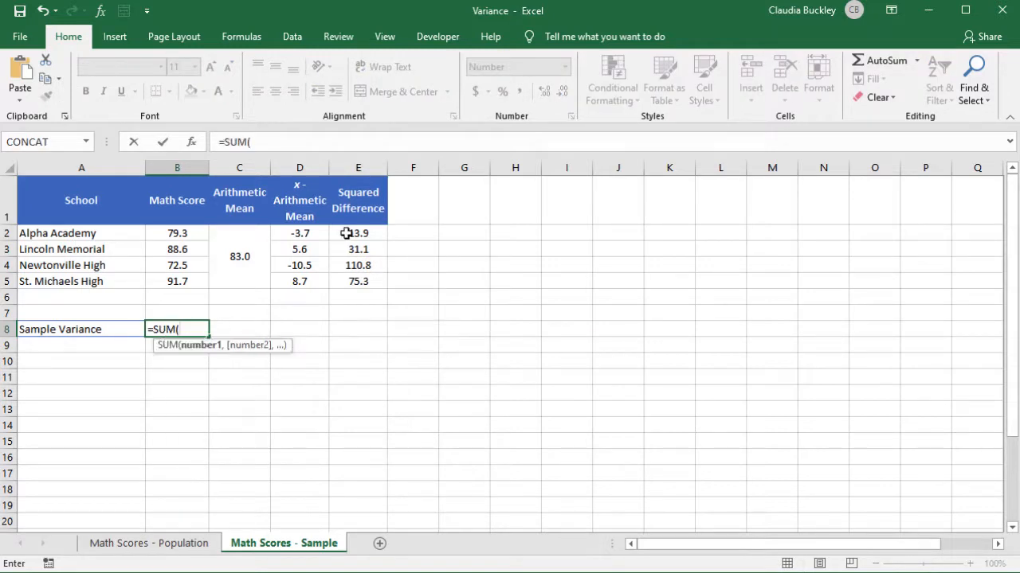
left_click_drag(346, 235, 350, 281)
type(")/")
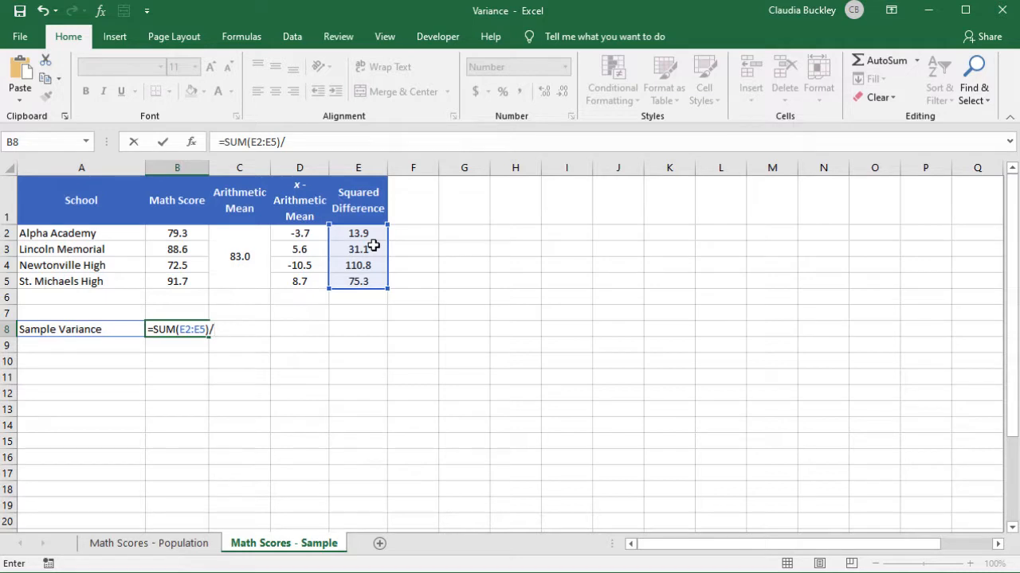
type("count(")
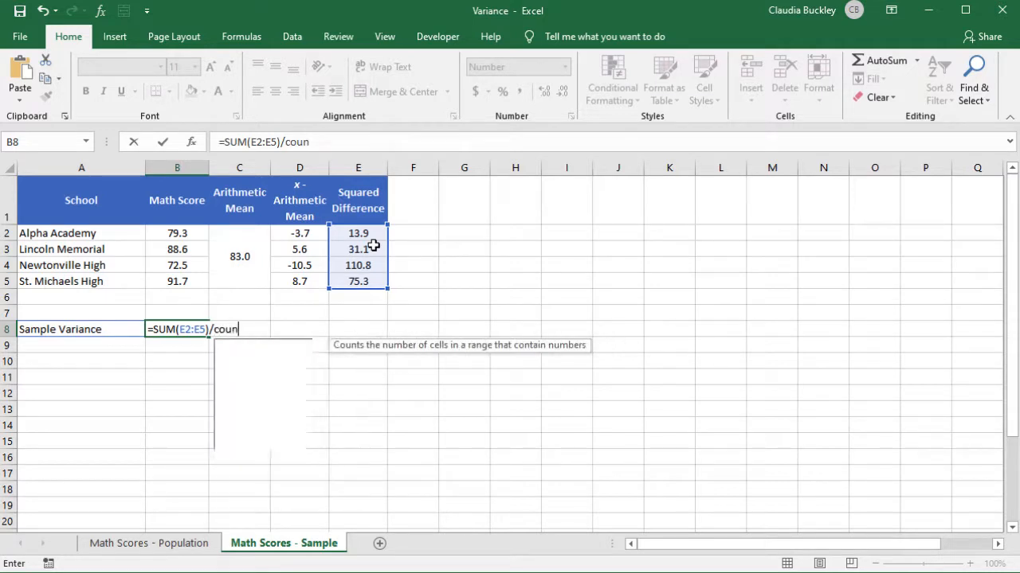
left_click_drag(189, 233, 199, 284)
type(")")
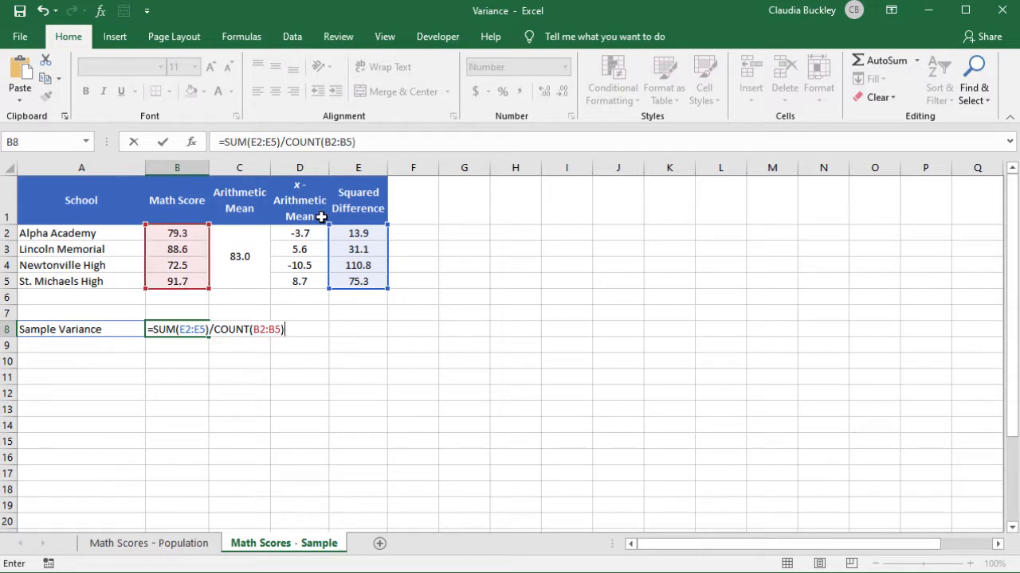
type("-1)")
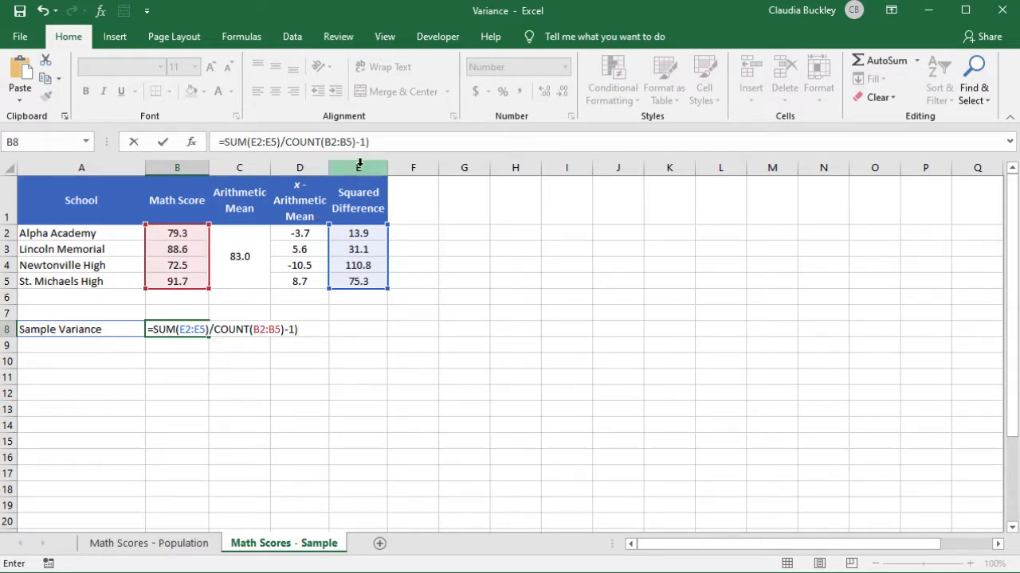
left_click(288, 142)
type("(")
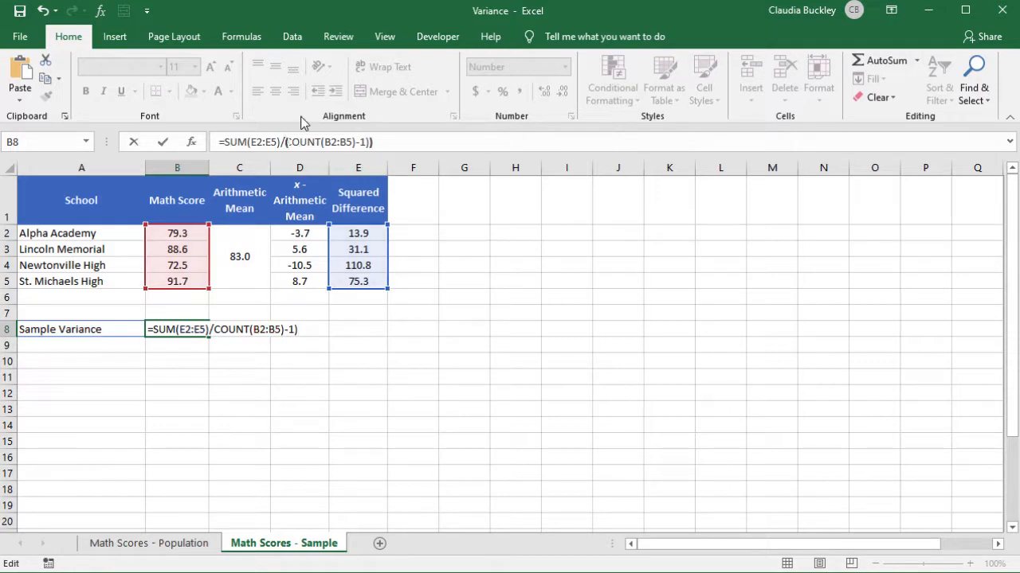
key("Return")
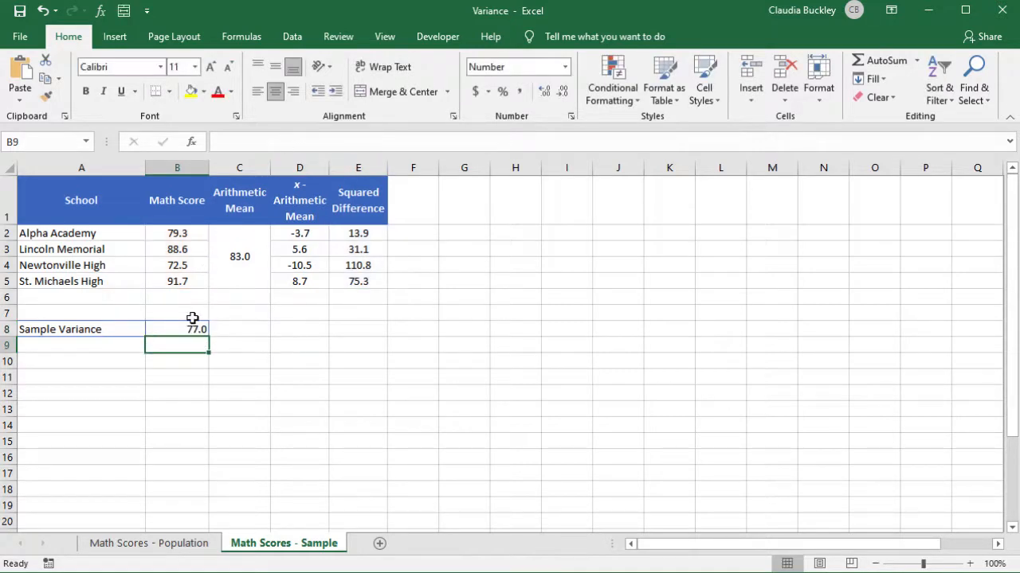
left_click(191, 325)
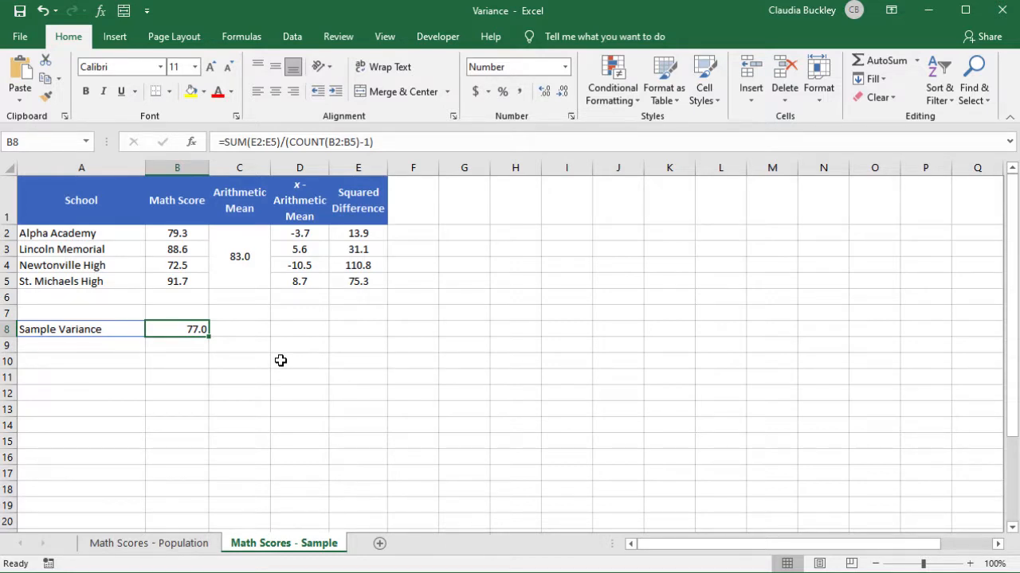
key("Right")
type("=var")
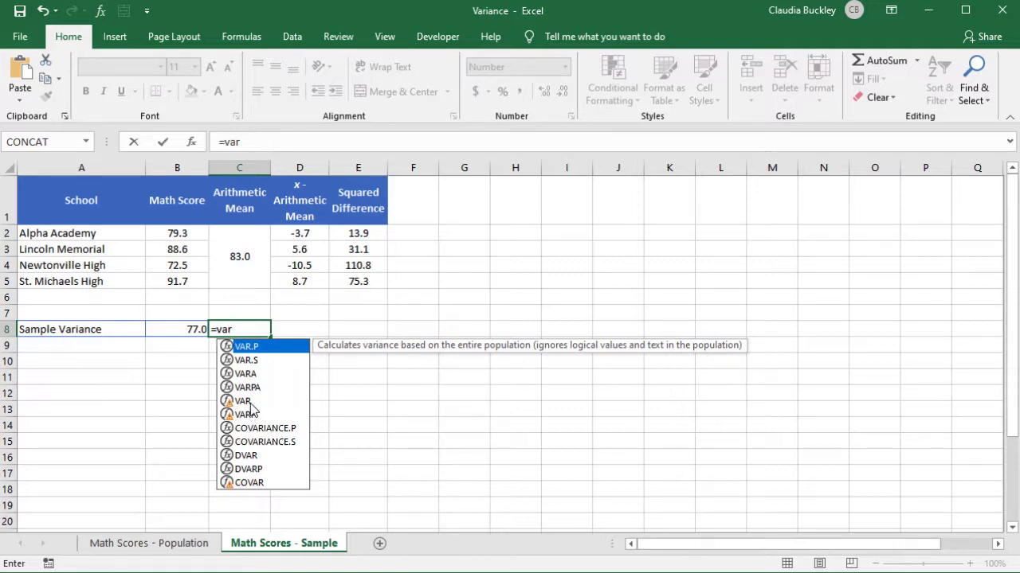
key("Escape")
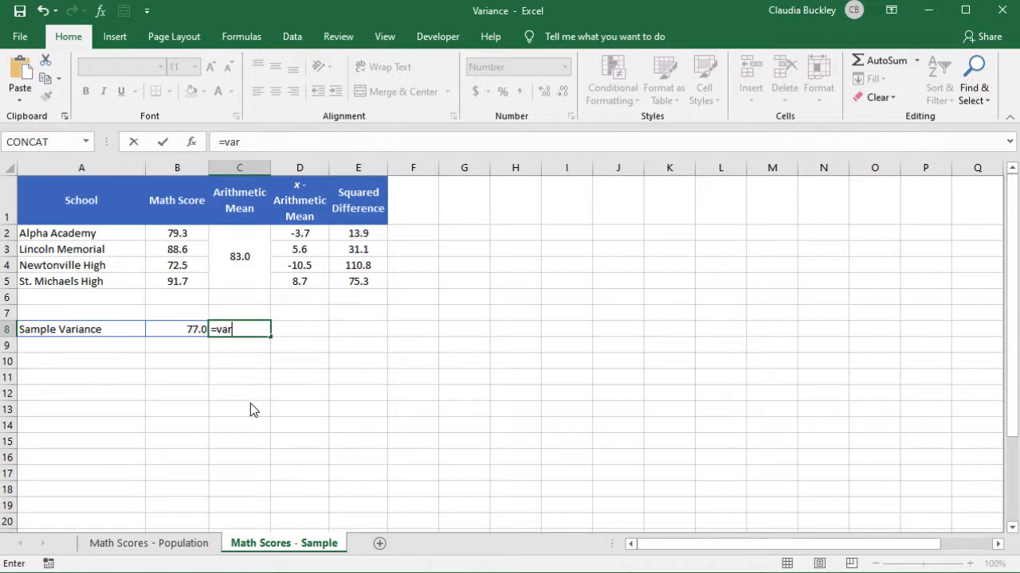
key("Escape")
Step: Calculate the sample variance of the math scores in B10 with the function =VAR.S(B2:B5)
left_click(178, 359)
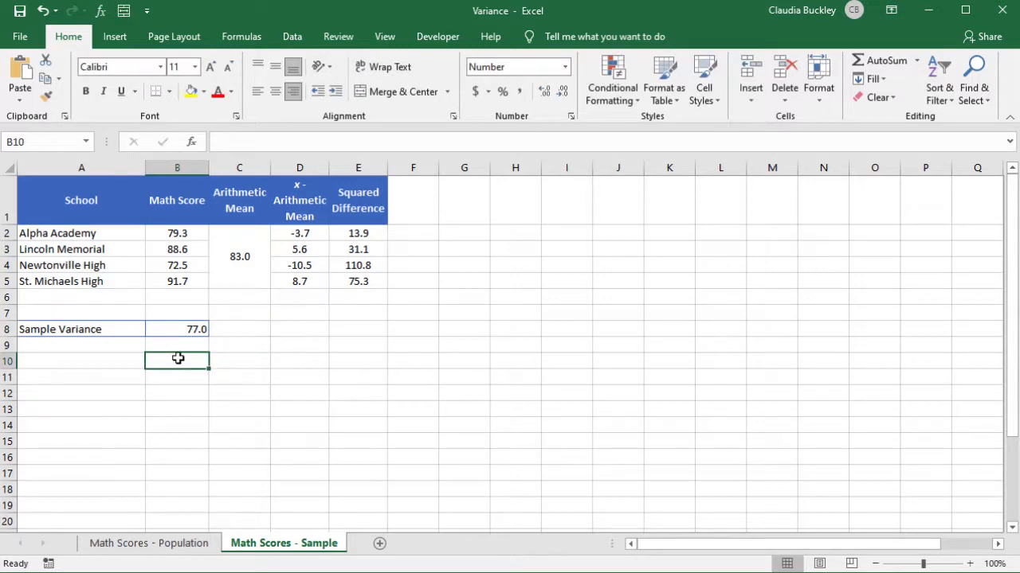
type("=var")
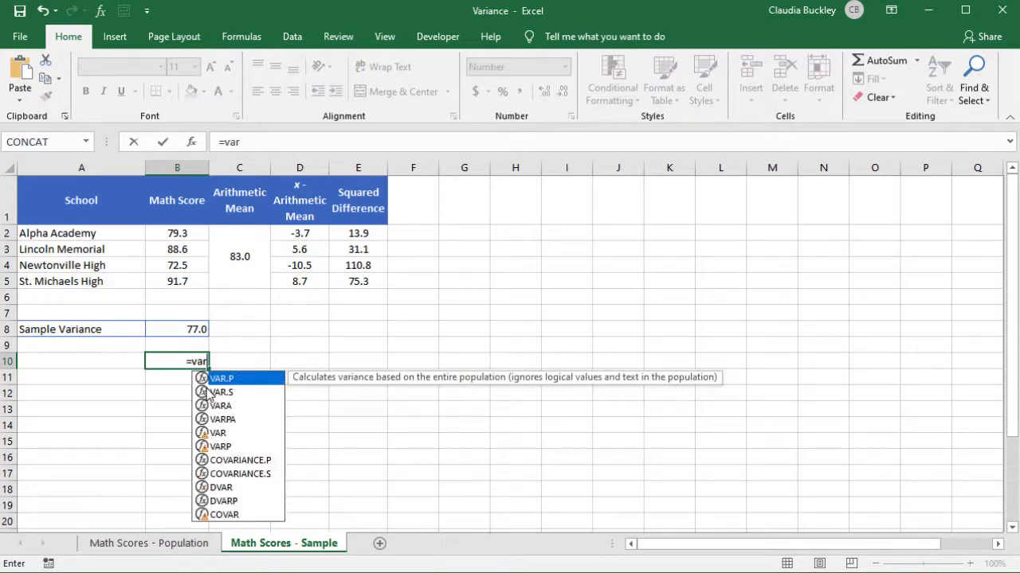
left_click(222, 393)
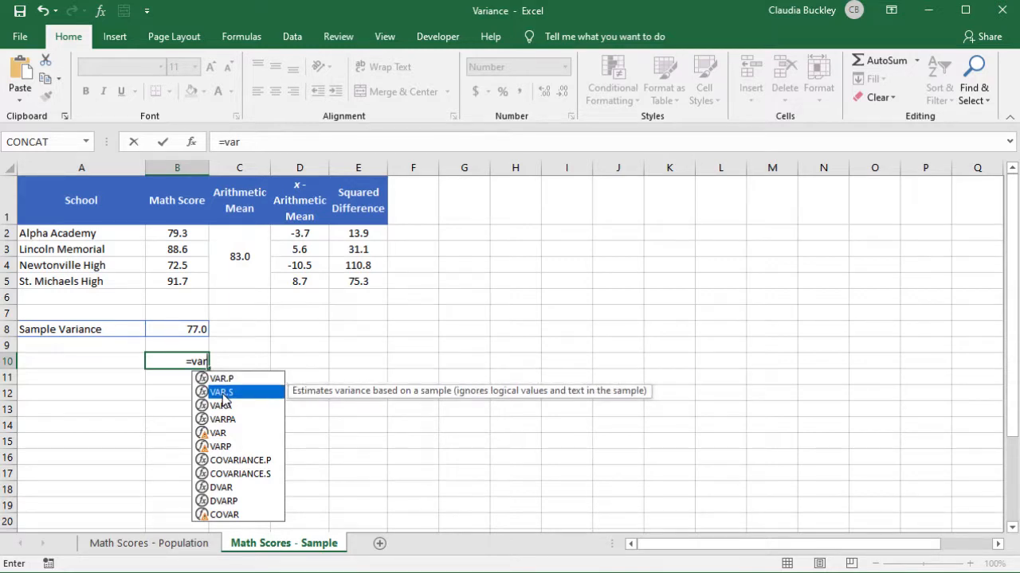
double_click(223, 393)
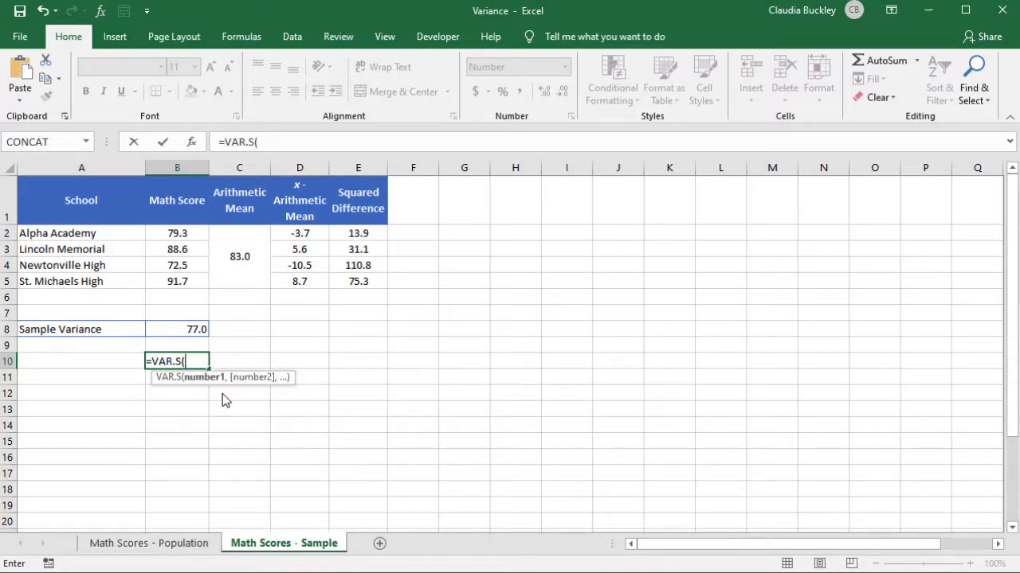
left_click_drag(193, 233, 209, 282)
type(")")
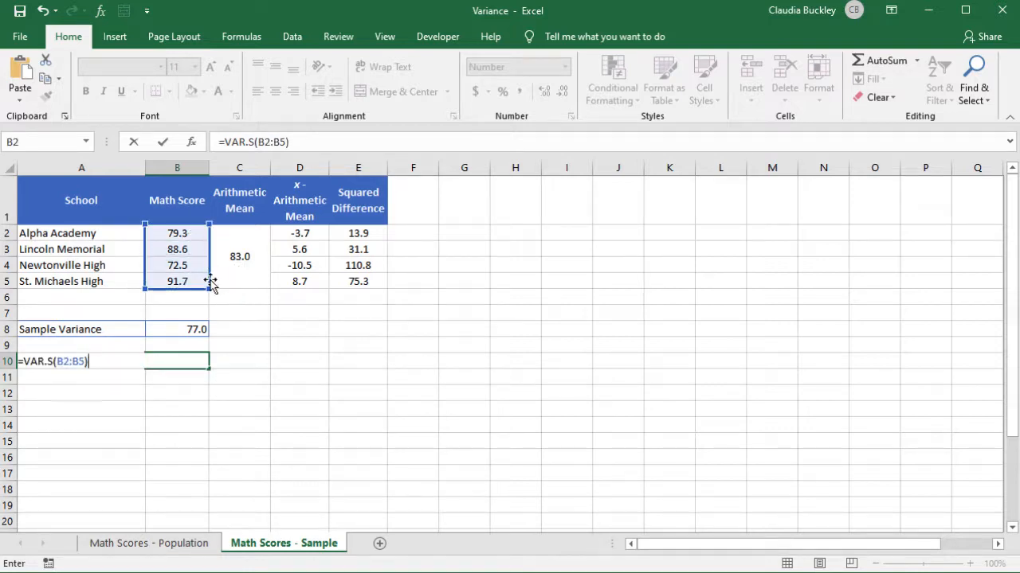
key("Return")
left_click(192, 359)
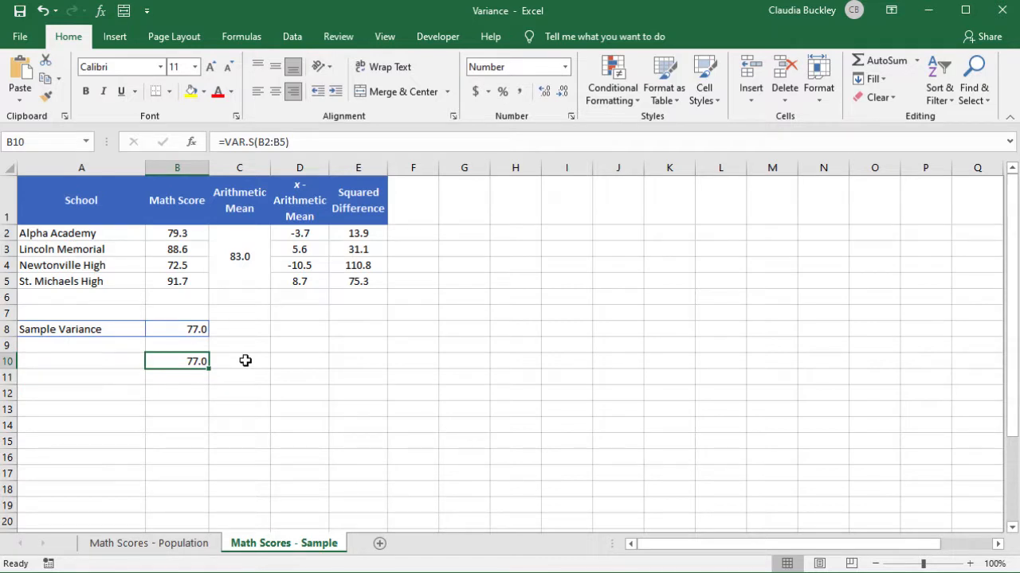
Step: Label the function result in row 10 by entering VAR.S in A10
left_click(126, 362)
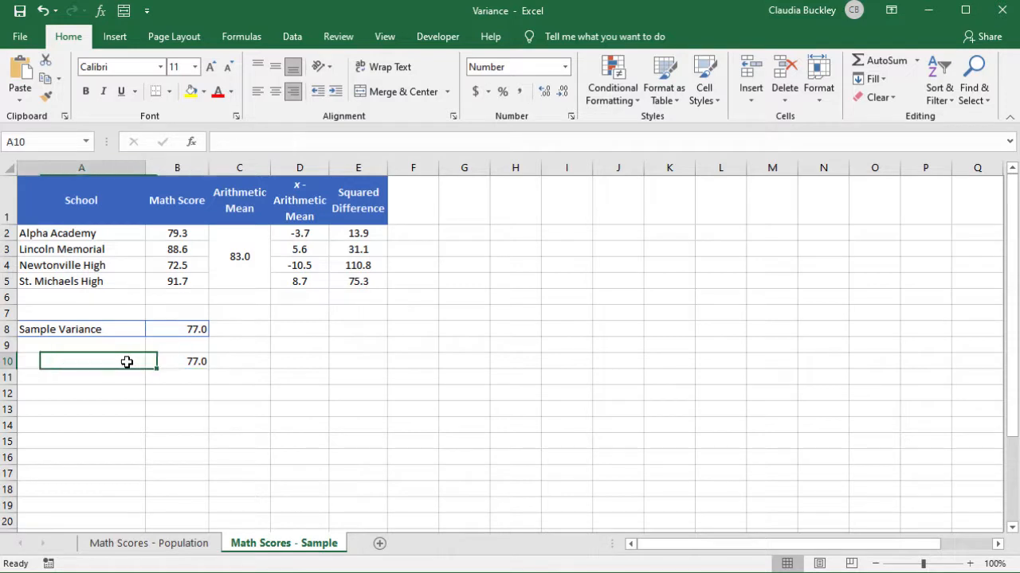
type("VAR.")
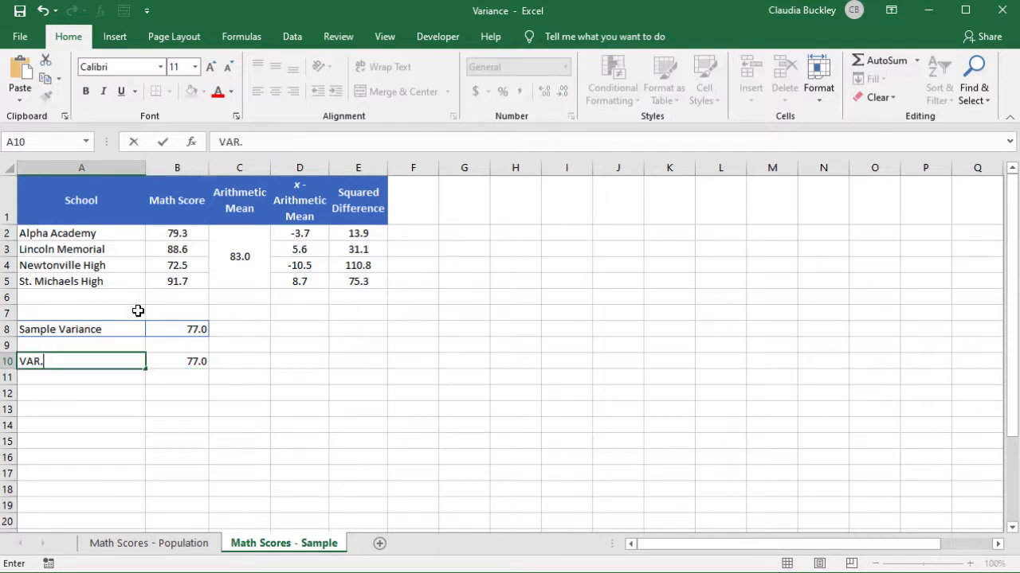
type("S")
key("Return")
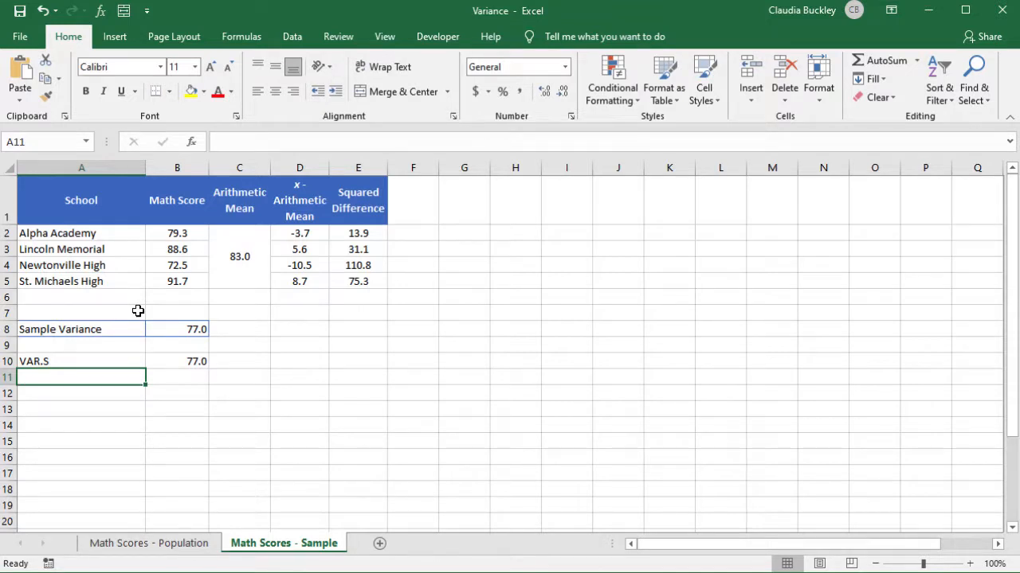
Step: Calculate the sample variance in B11 with the older function =VAR(B2:B5)
key("Up")
key("Right")
key("Down")
type("=")
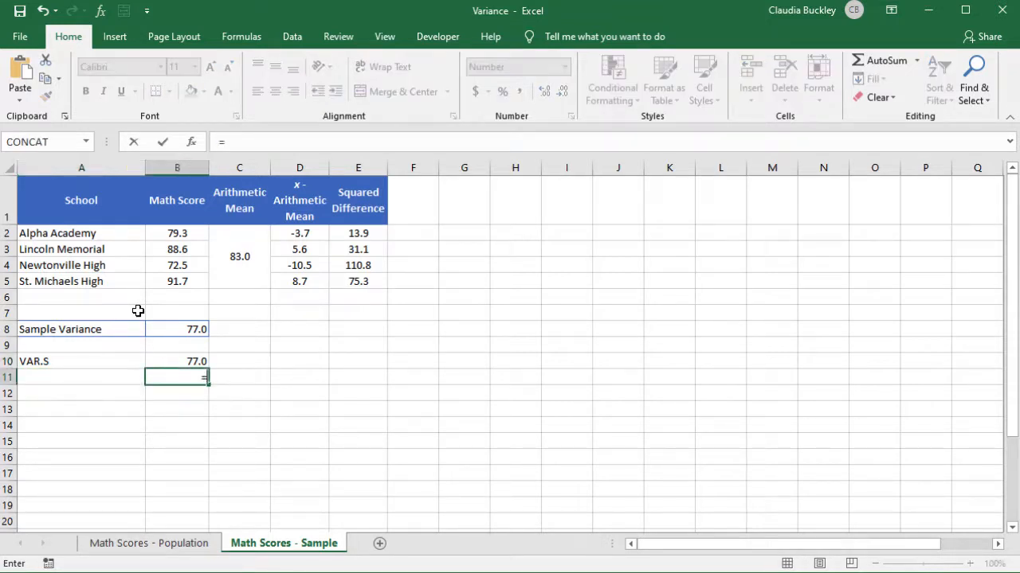
type("var(")
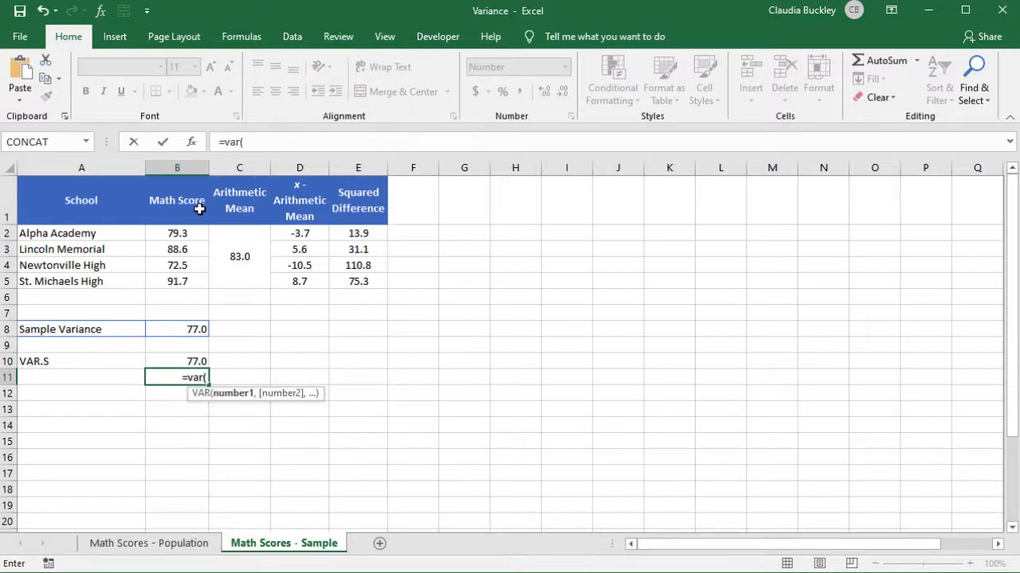
left_click_drag(176, 233, 184, 280)
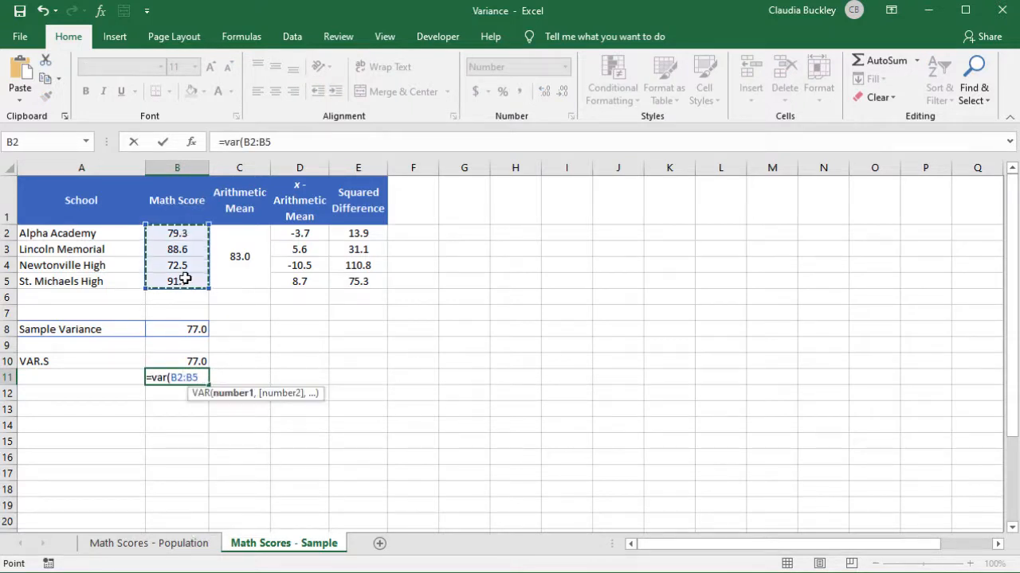
key("Return")
Step: Label the result in row 11 by entering VAR in A11
left_click(100, 377)
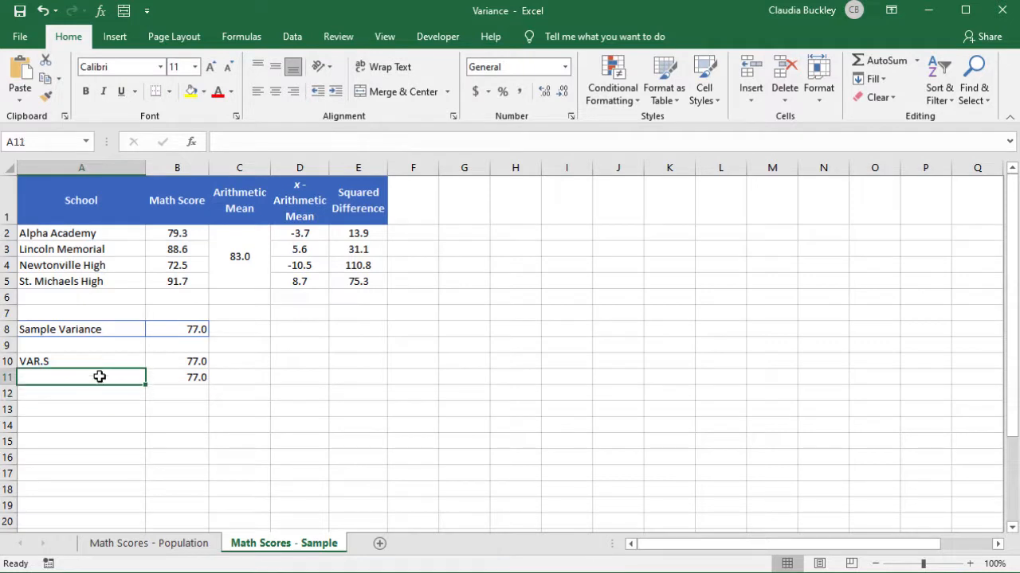
type("VAR.S")
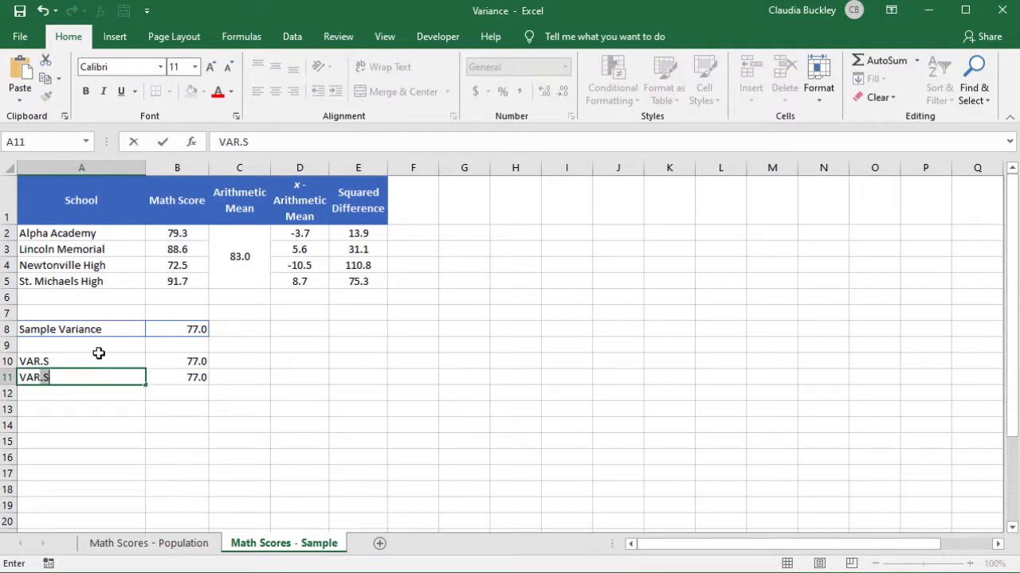
key("BackSpace")
key("BackSpace")
key("Return")
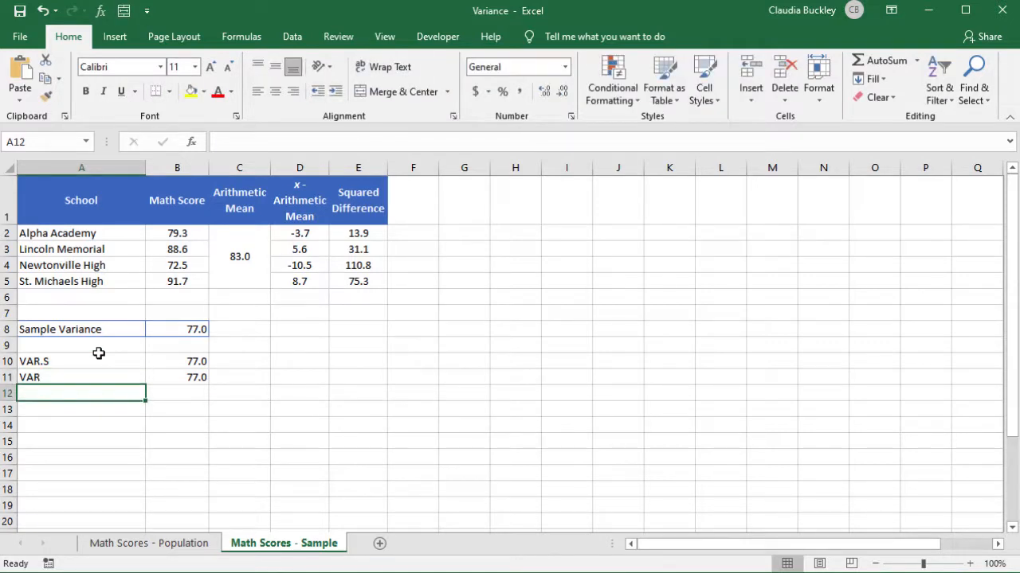
Step: On the Math Scores - Population sheet, calculate the population variance in B15 with =VAR.P(B2:B10)
left_click(144, 545)
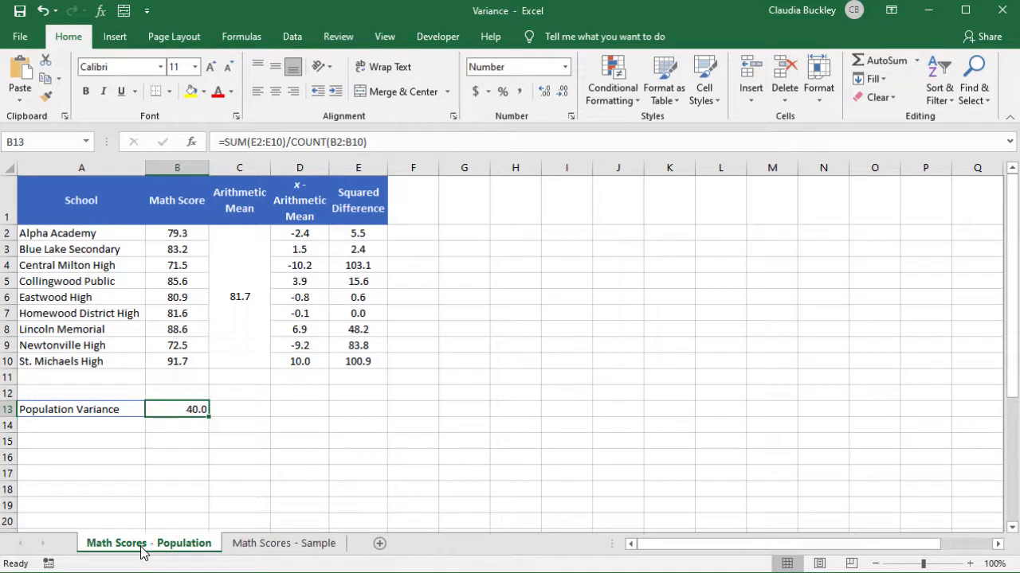
left_click(156, 428)
key("Down")
type("=v")
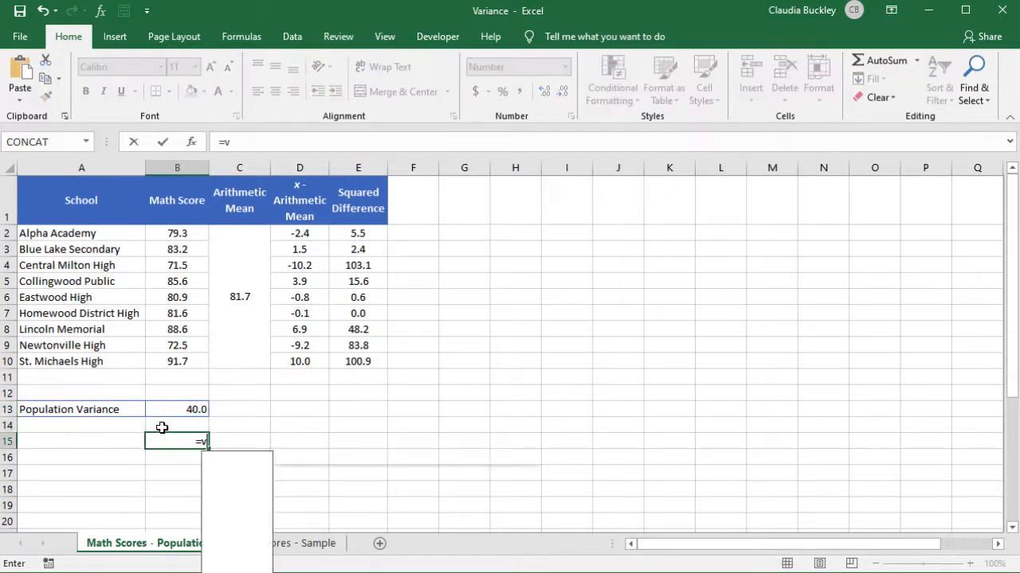
type("ar")
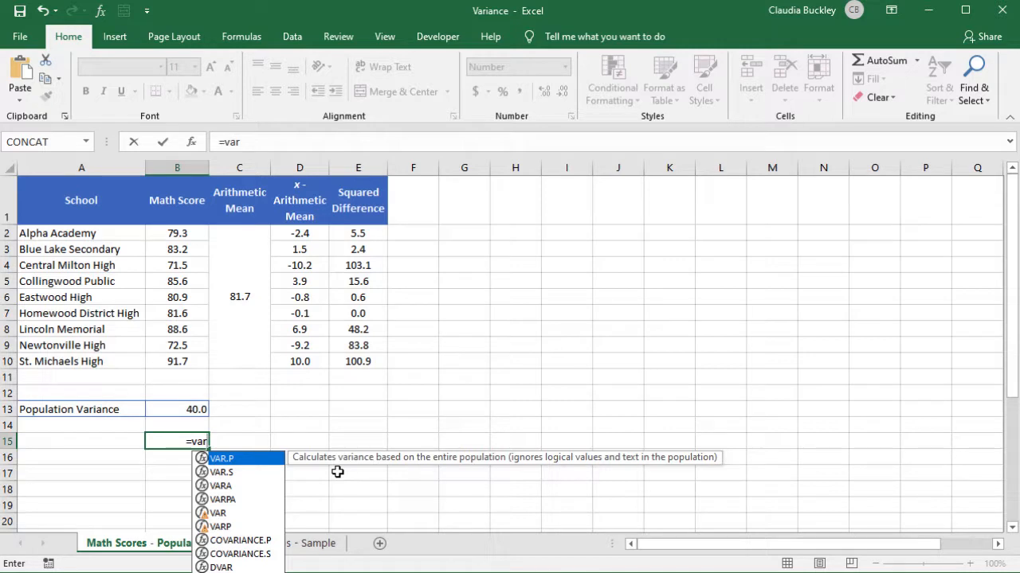
key("Tab")
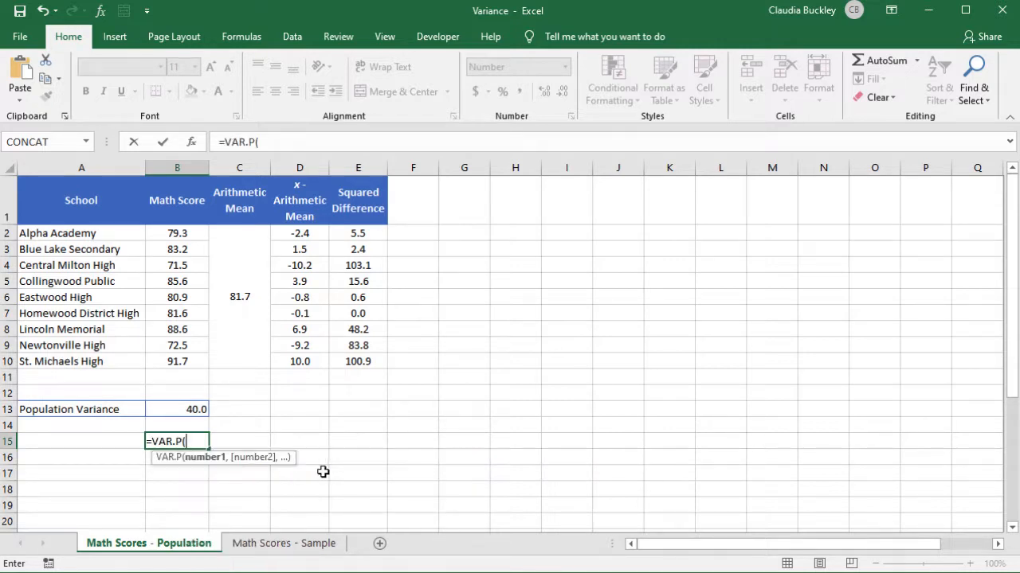
left_click_drag(173, 231, 172, 359)
key("Return")
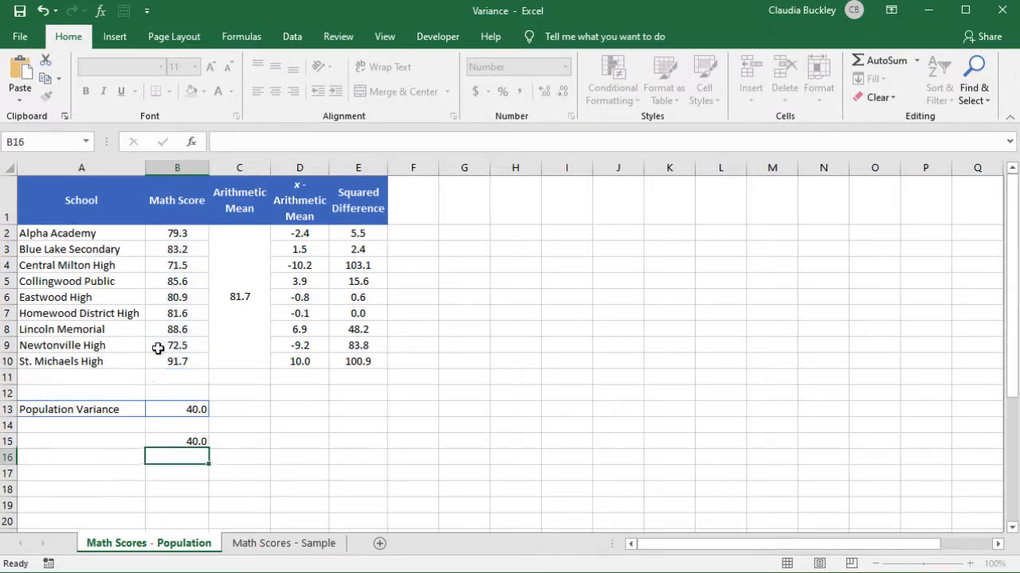
left_click(123, 438)
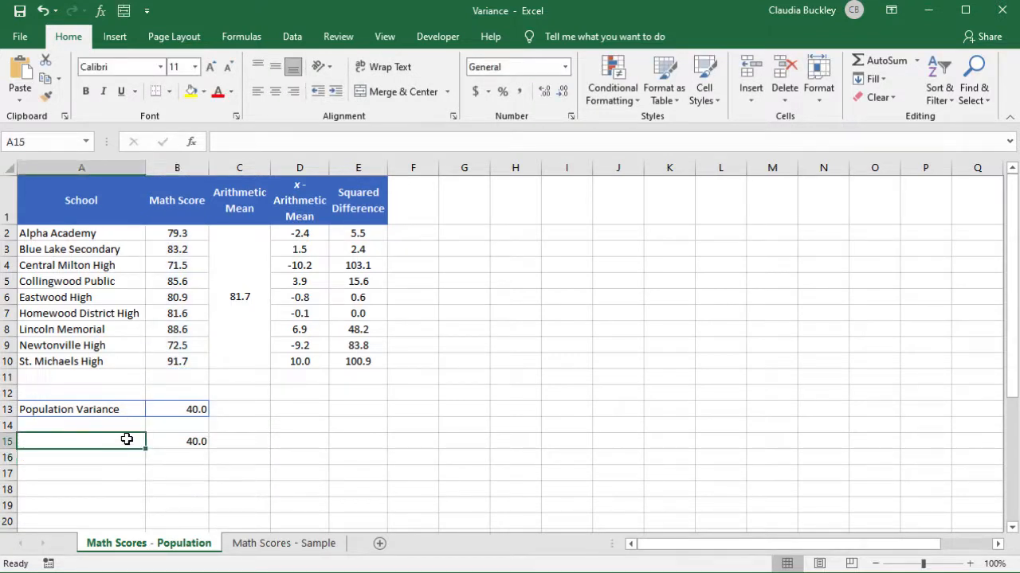
Step: Label the function result in row 15 by entering VAR.P in A15
type("VAR.")
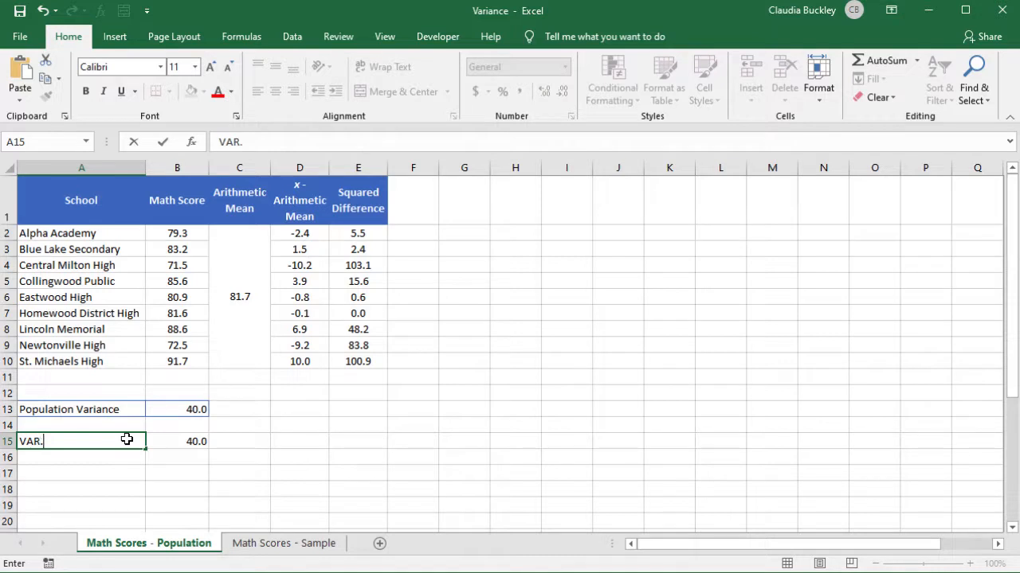
type("P")
key("Return")
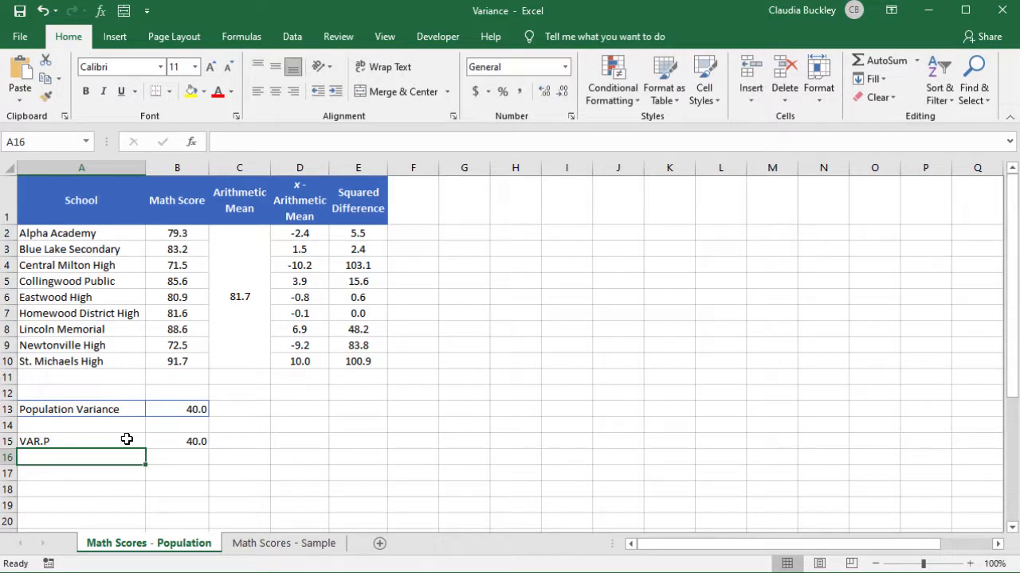
left_click(190, 442)
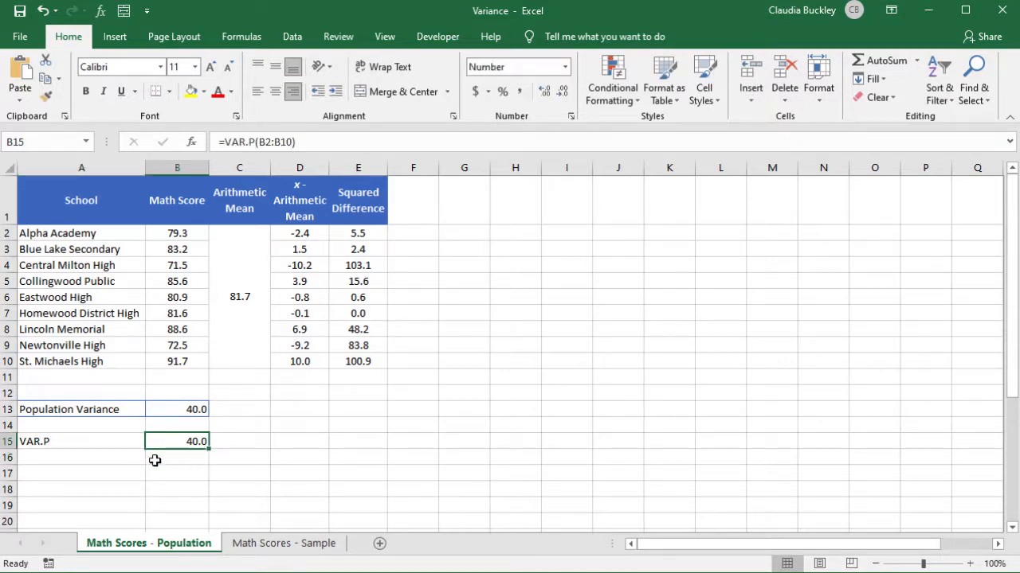
Step: Enter the label VARP in A16 and calculate the population variance in B16 with the older function =VARP(B2:B10)
left_click(128, 459)
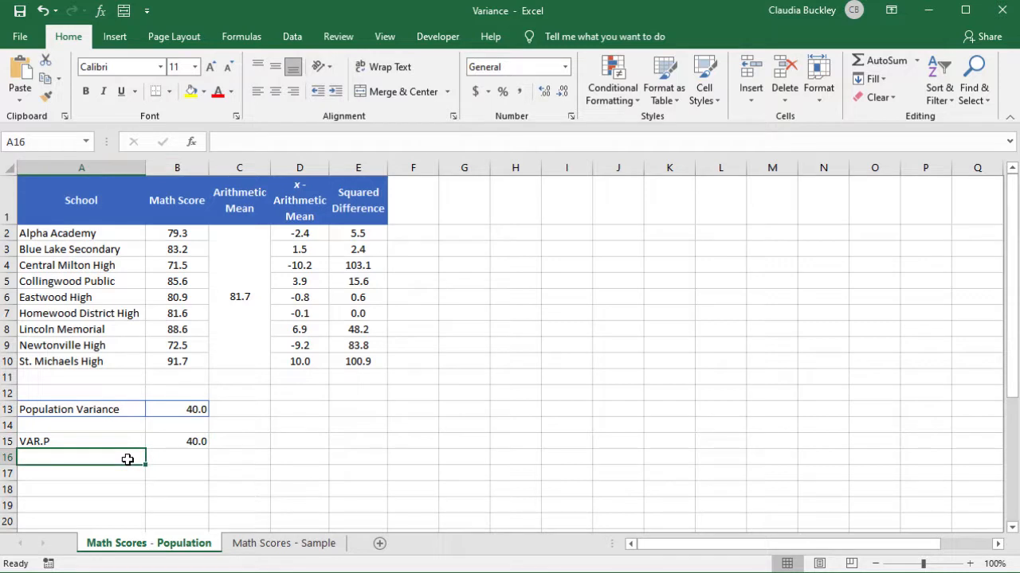
type("VARP")
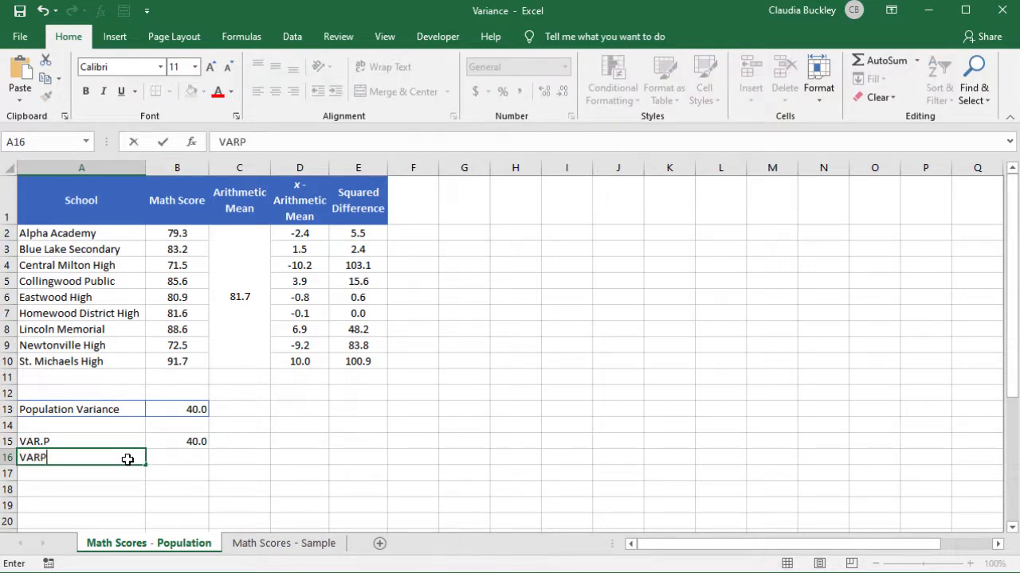
key("Tab")
type("=var")
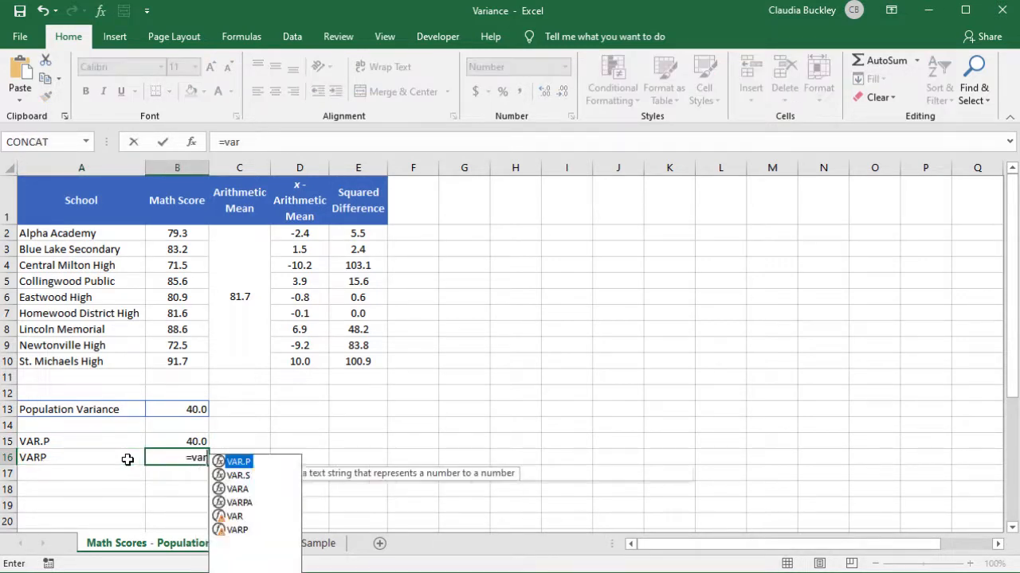
type("p(")
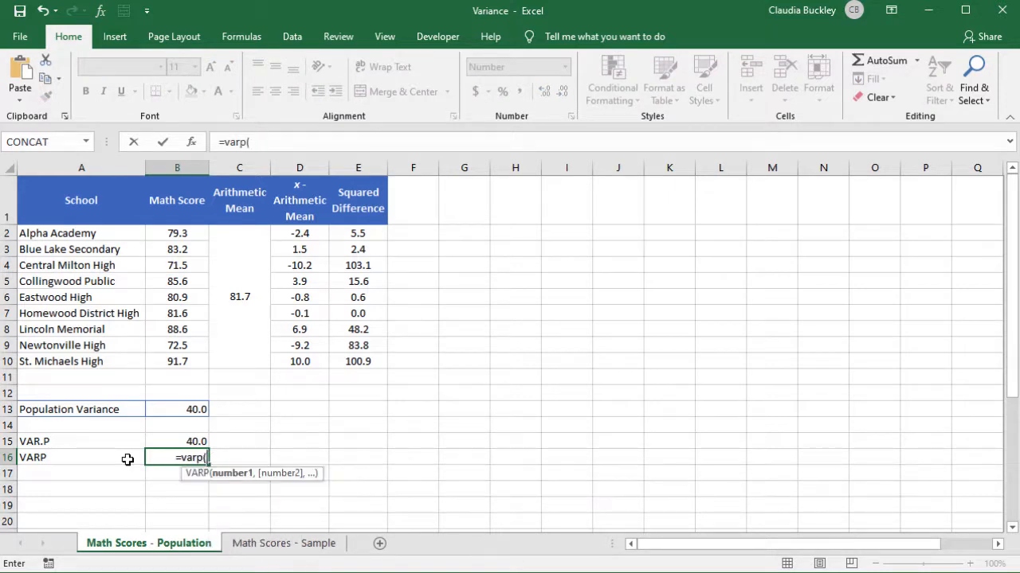
left_click_drag(191, 235, 182, 367)
key("Return")
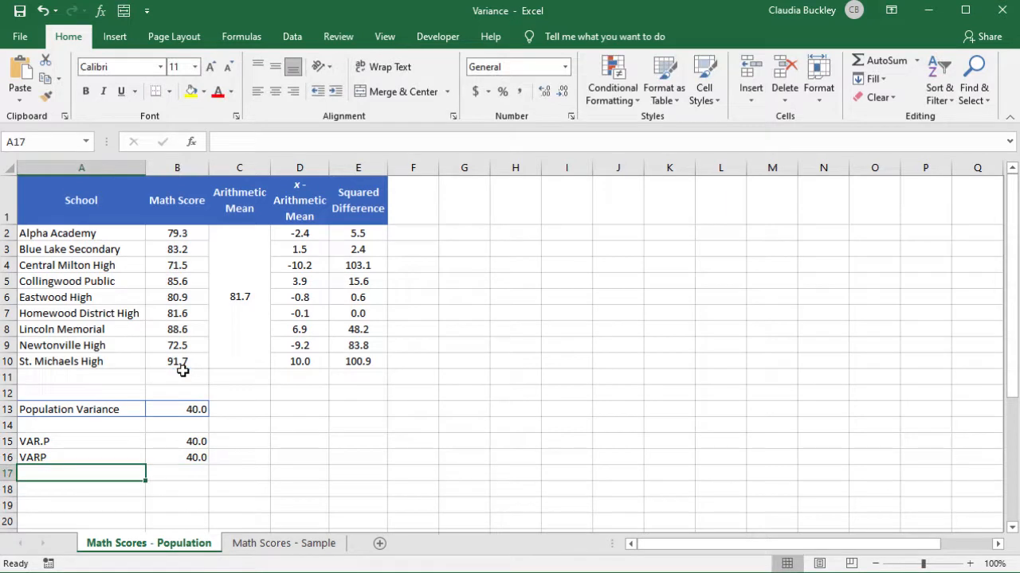
key("Up")
key("Right")
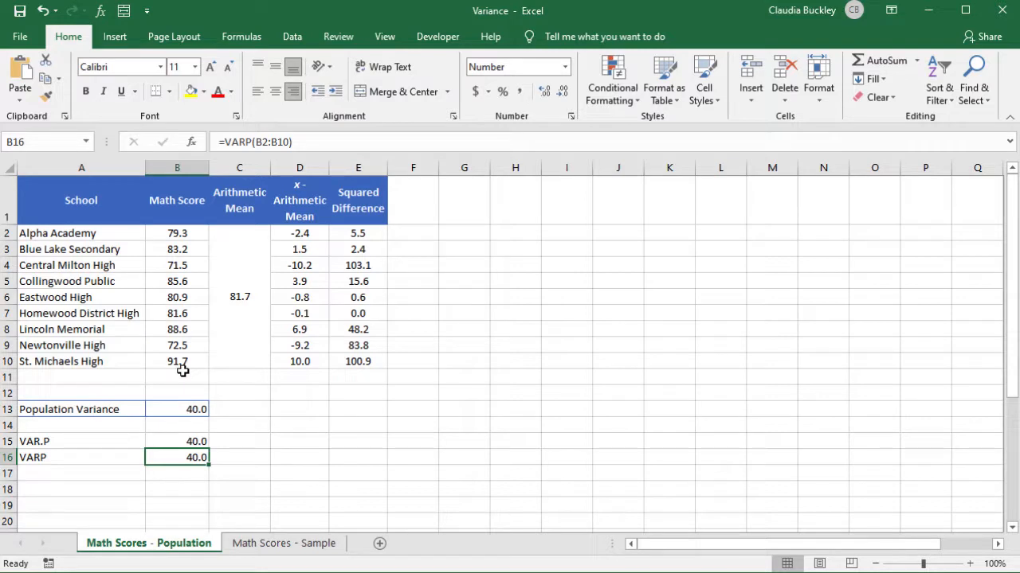
Step: Add a school without a score in row 11, entering Carson High in A11 and N/A in B11
left_click(85, 379)
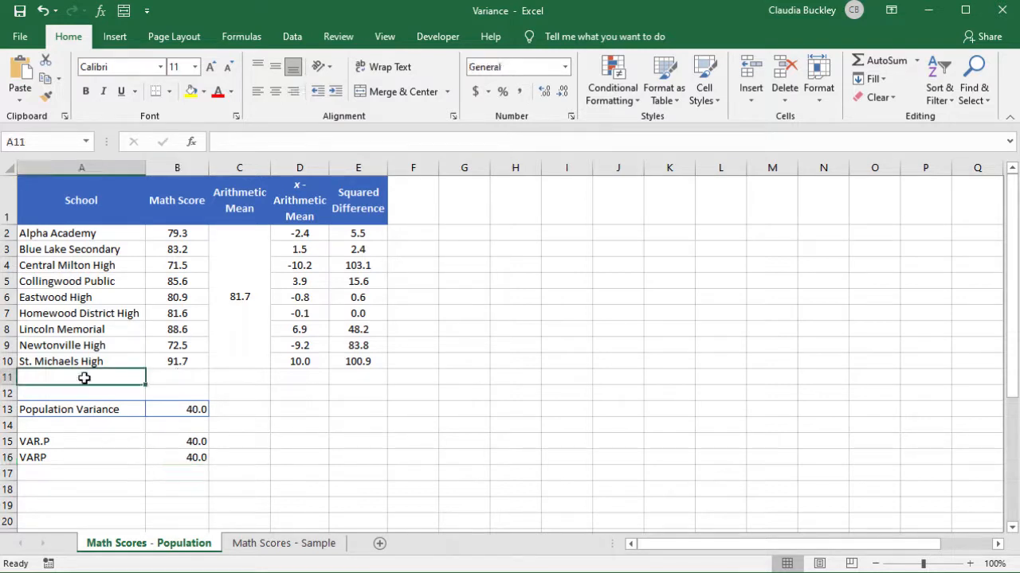
type("Car")
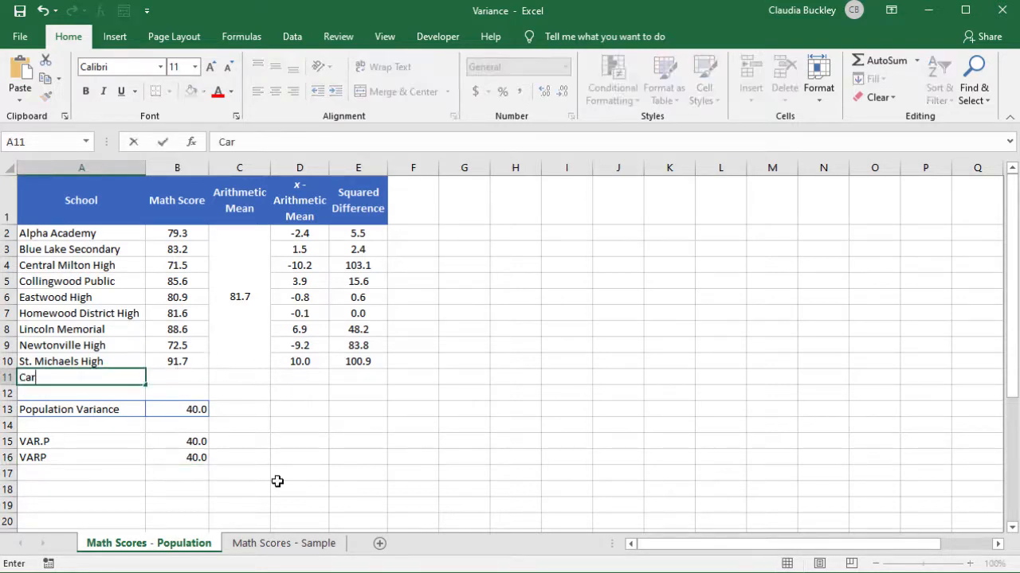
type("son High")
key("Tab")
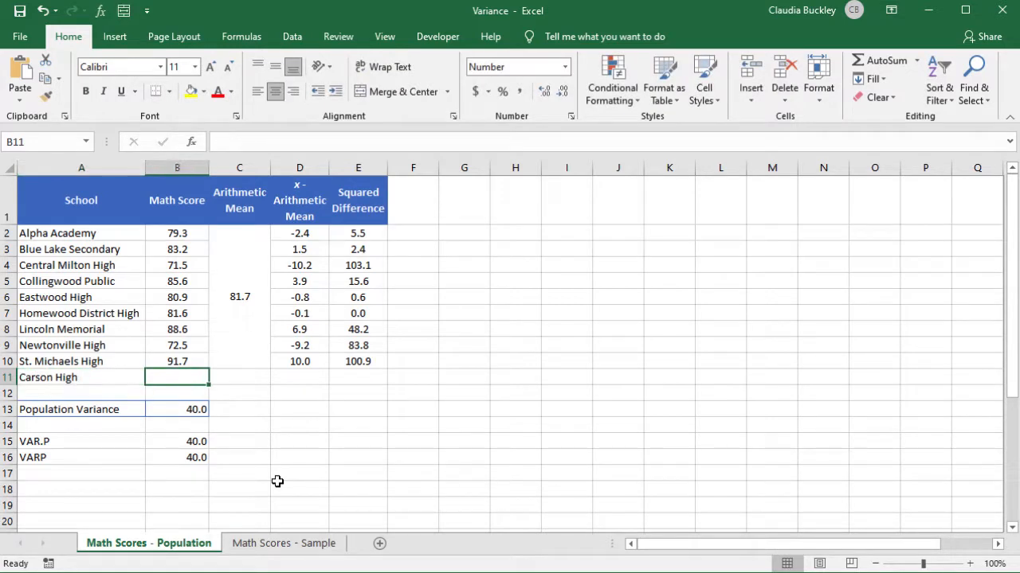
type("N/A")
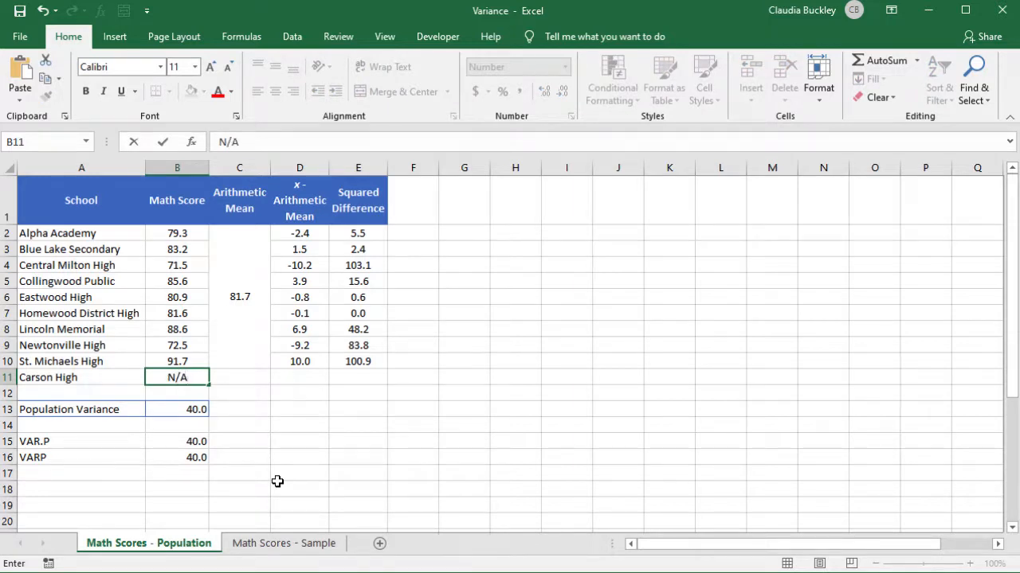
key("Tab")
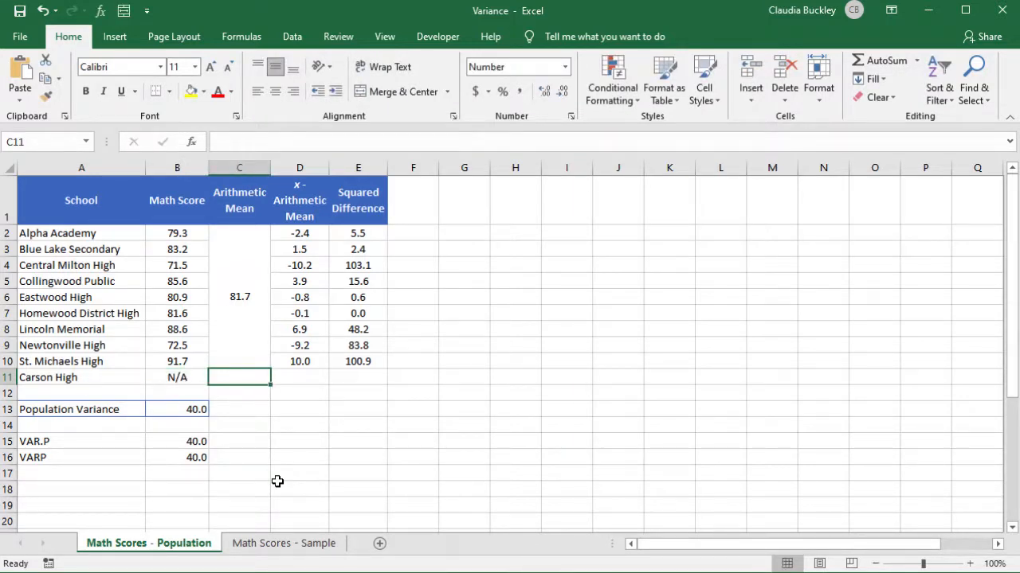
Step: Extend the ranges of the VAR.P and VARP formulas in B15 and B16 to B2:B11
left_click(190, 442)
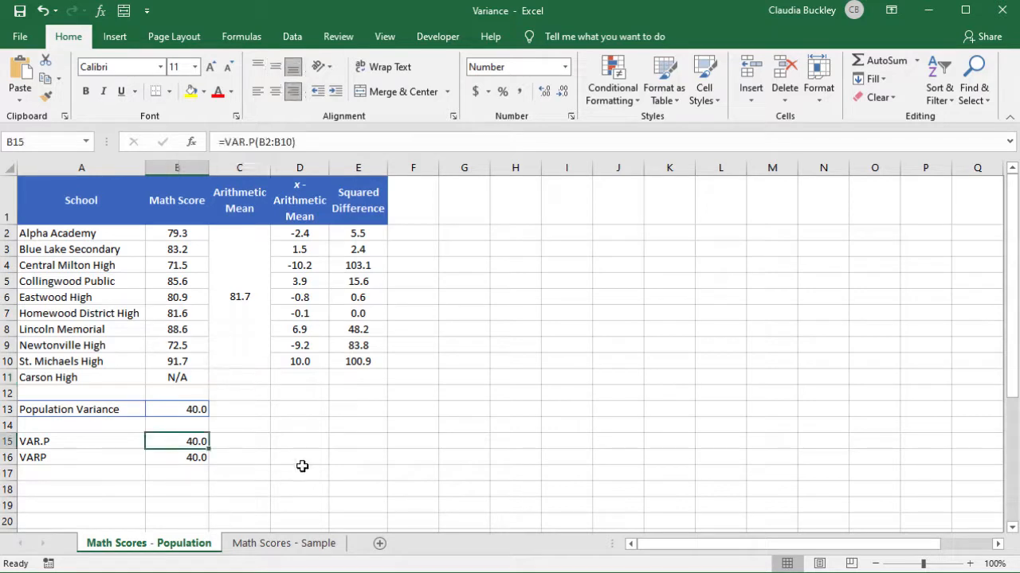
left_click(294, 137)
key("BackSpace")
type("1")
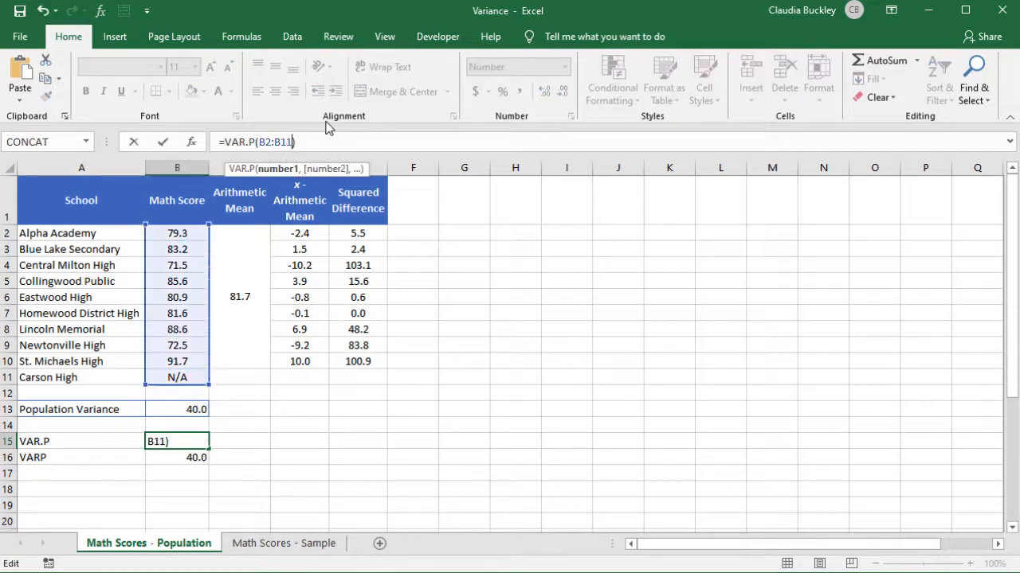
key("Return")
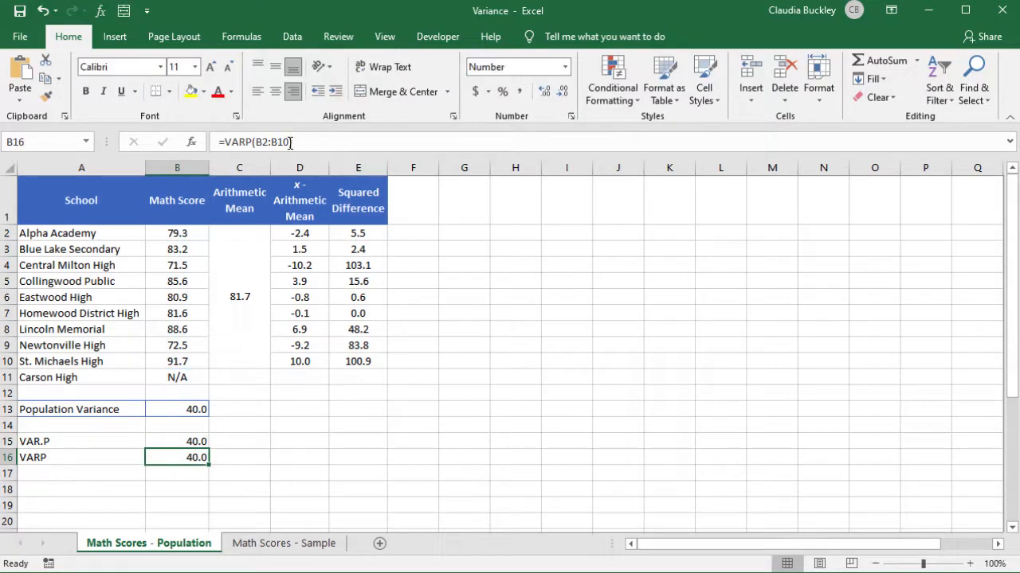
left_click(300, 137)
key("BackSpace")
type("1")
key("Return")
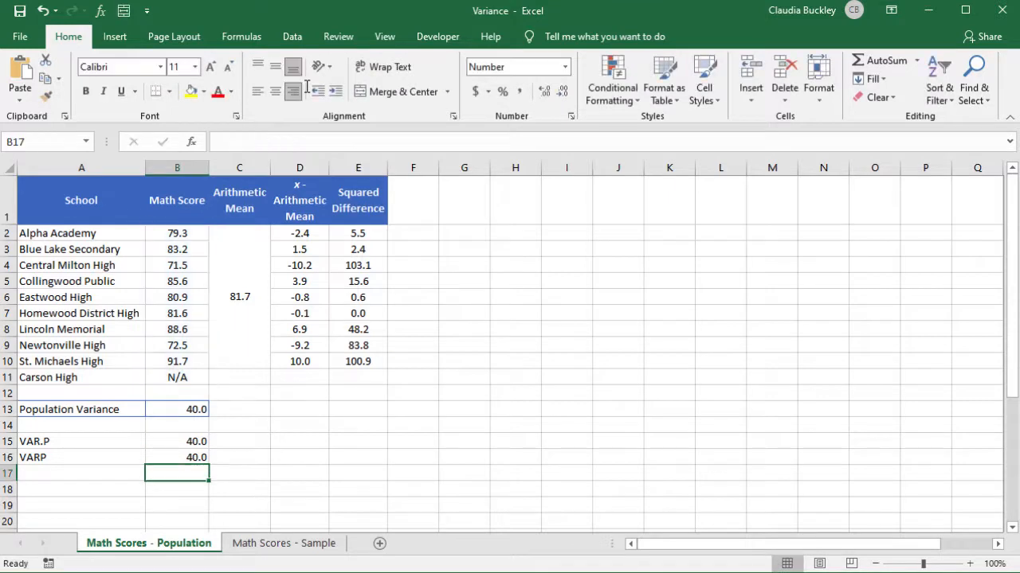
left_click_drag(192, 442, 193, 457)
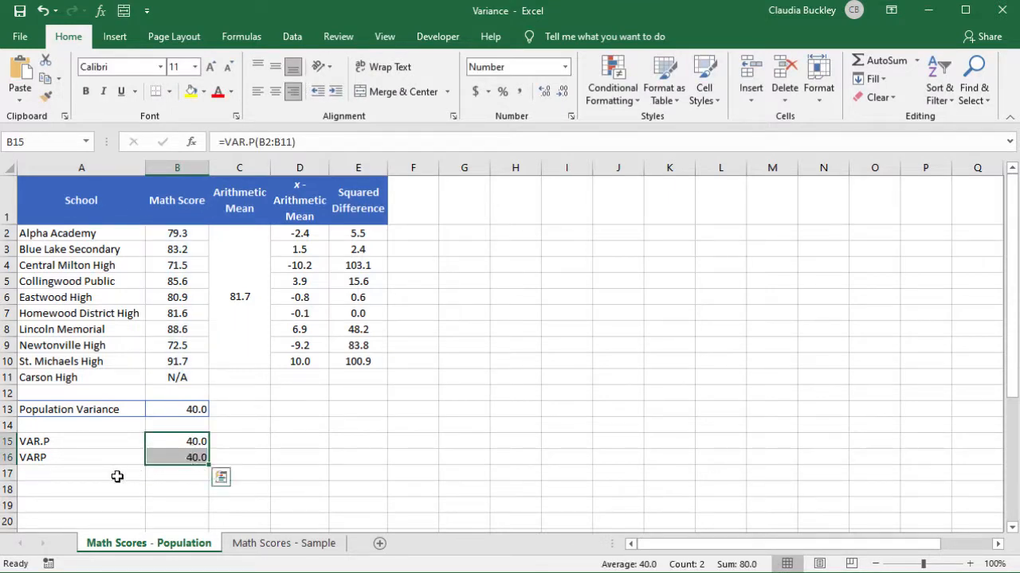
Step: Calculate the population variance including text values in B17 with =VARPA(B2:B11)
left_click(155, 473)
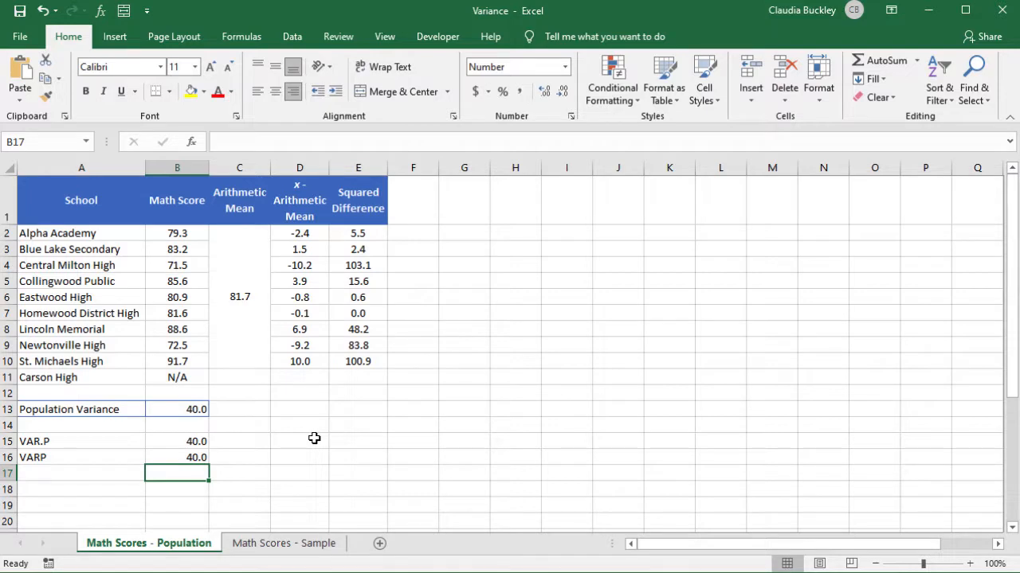
type("=var")
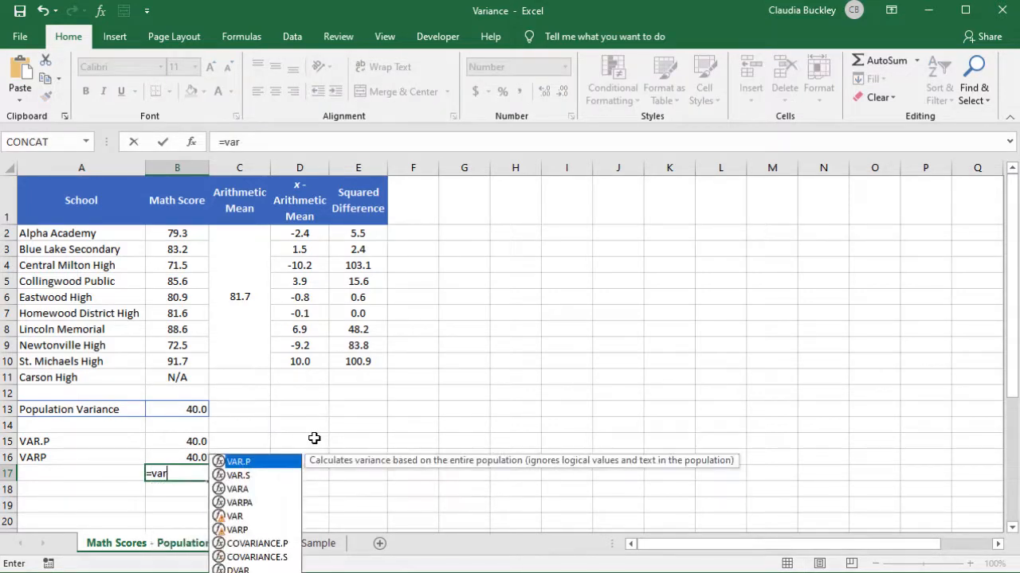
type("p")
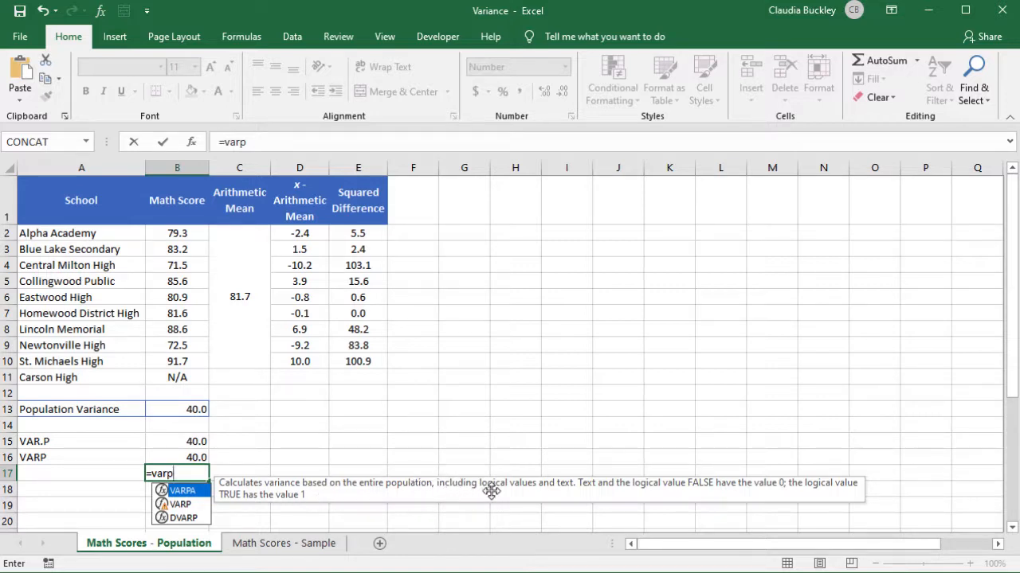
key("Tab")
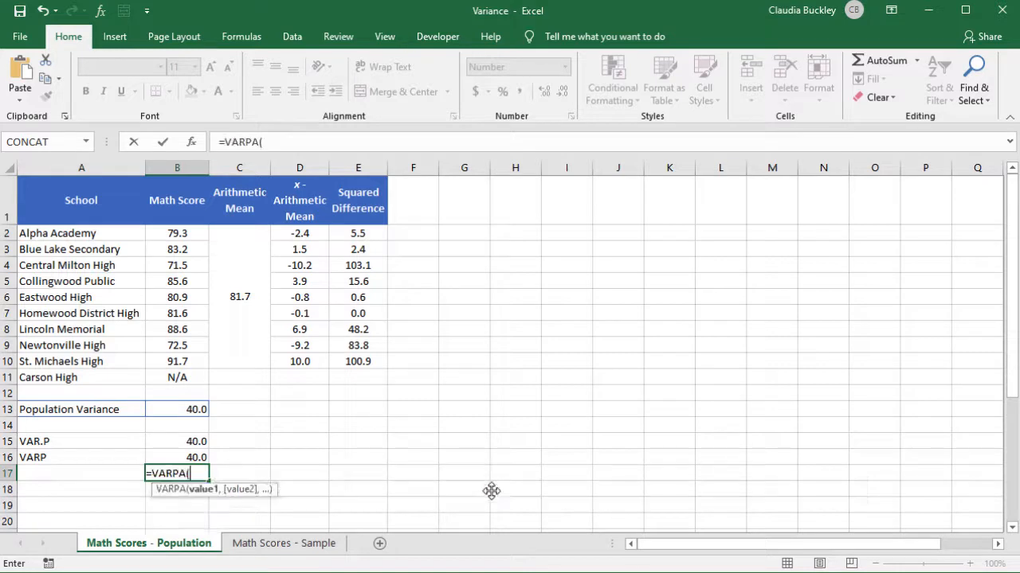
left_click_drag(184, 233, 205, 376)
type(")")
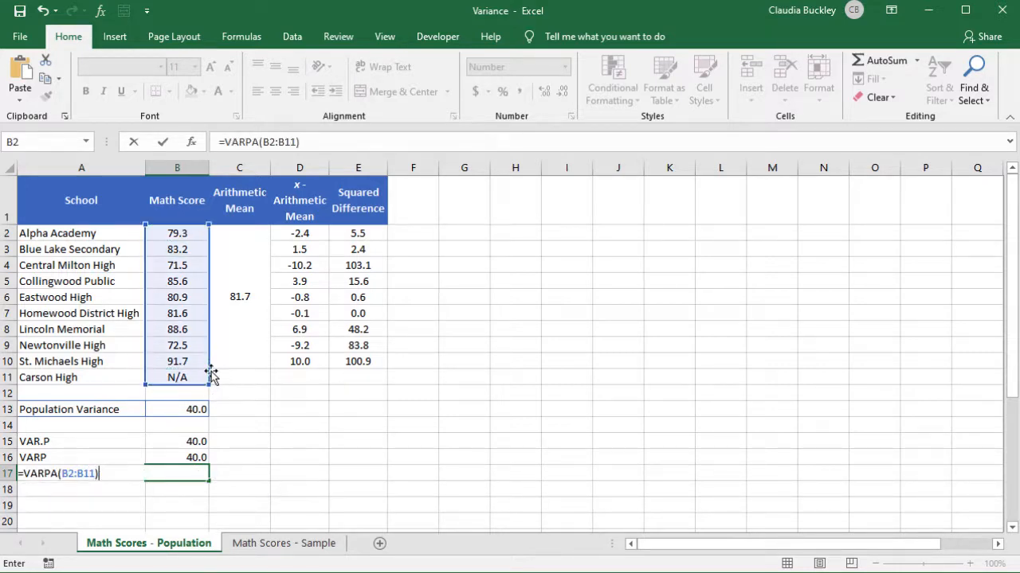
key("Return")
Step: Label the function result in row 17 by entering VARPA in A17
left_click(128, 472)
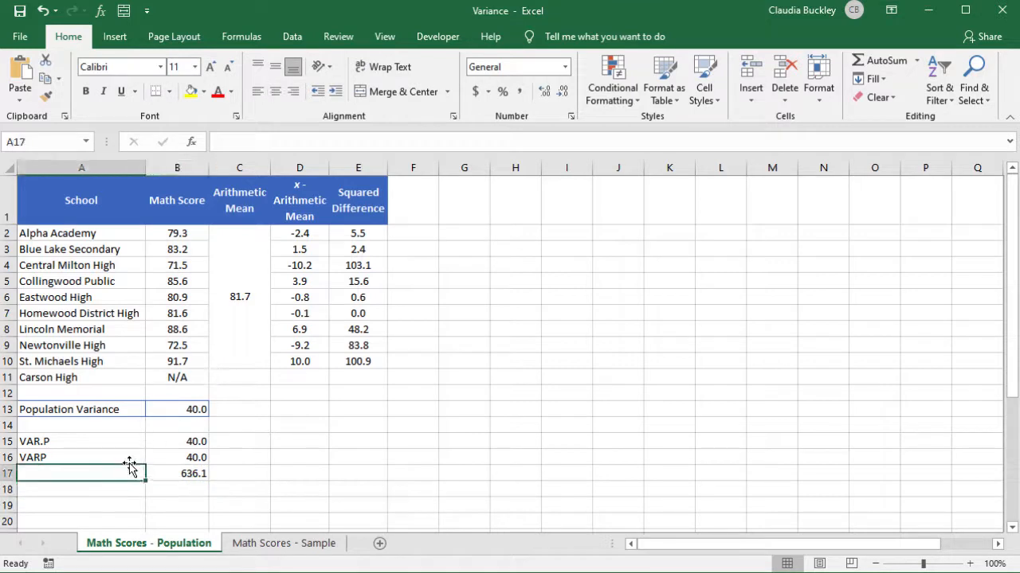
type("VARPA")
key("Return")
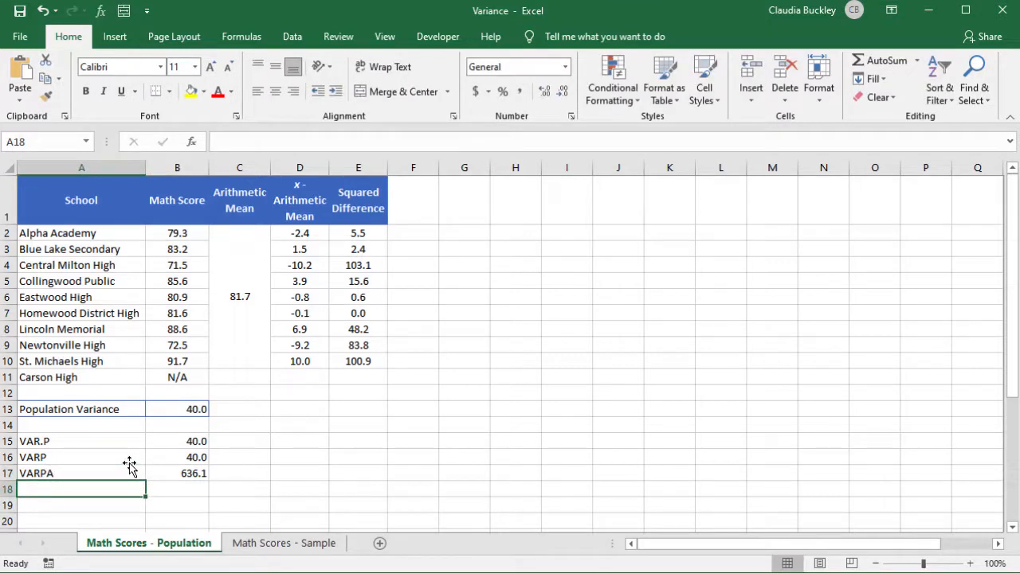
key("Up")
key("Right")
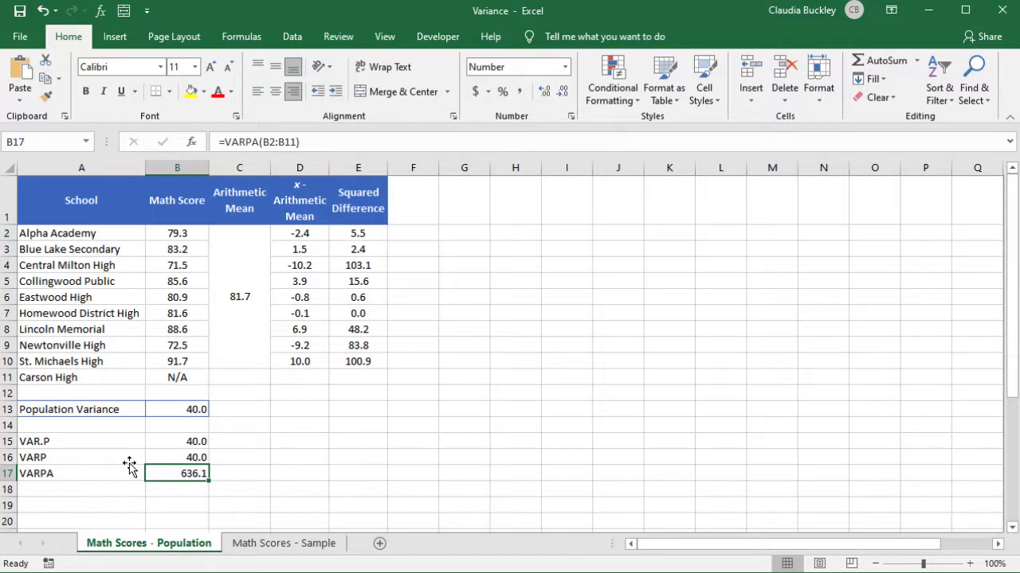
Step: On the Math Scores - Sample sheet, add Carson High in A6 with the score N/A in B6
left_click(258, 544)
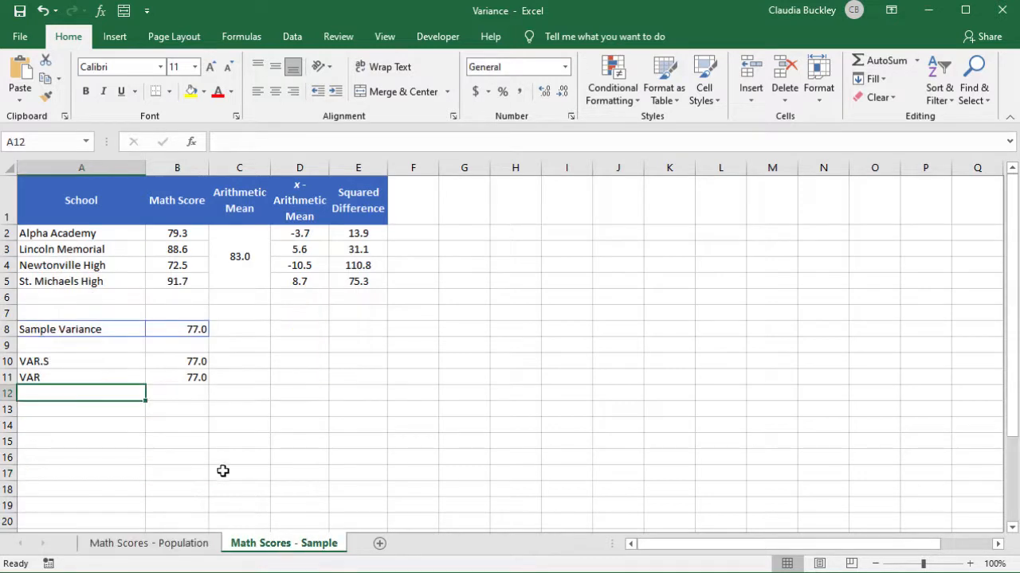
left_click(154, 299)
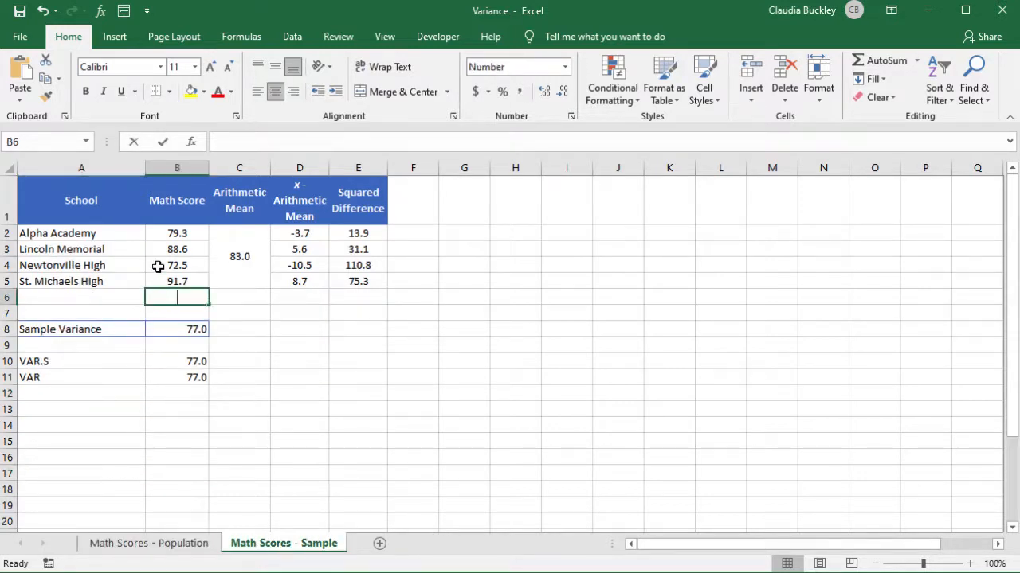
type("N/a")
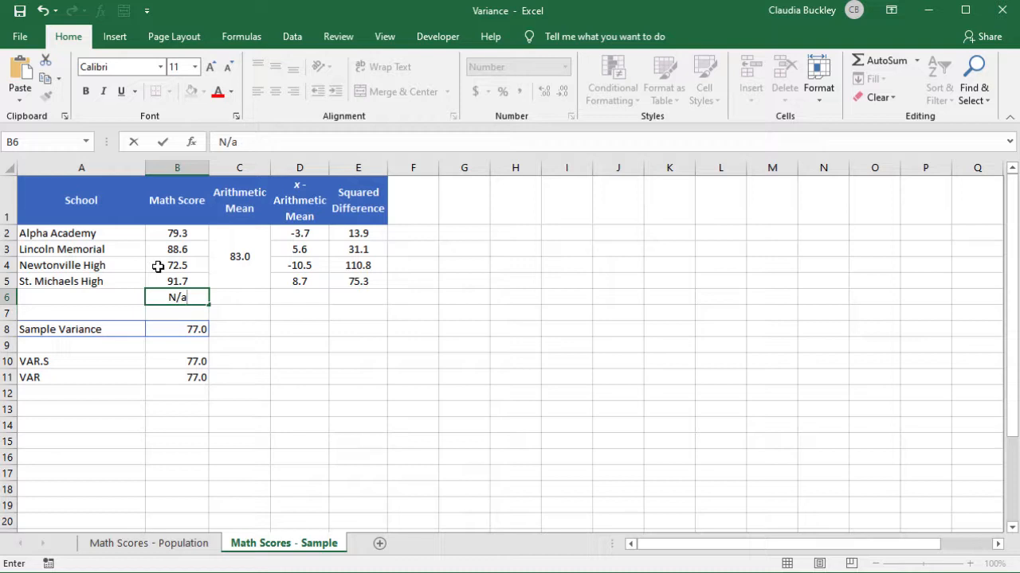
key("BackSpace")
type("A")
key("Left")
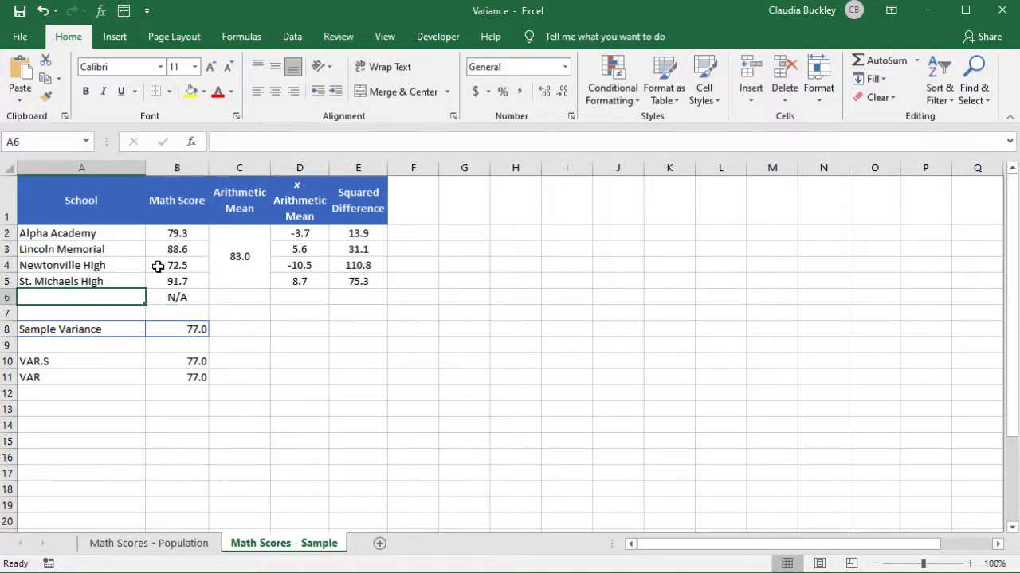
type("Carson Hi")
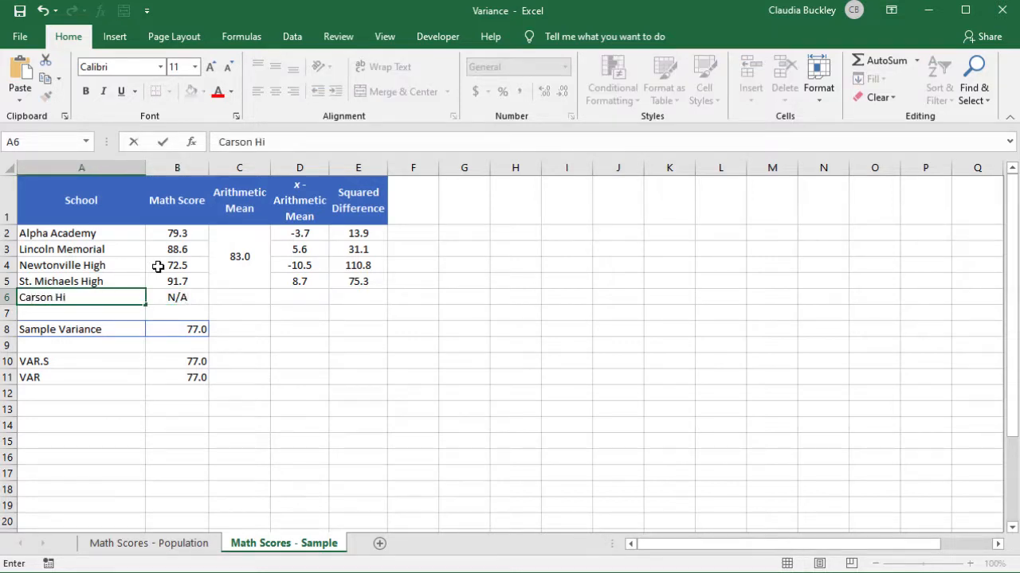
type("gh")
Step: Calculate the sample variance including text values in B12 with =VARA(B2:B6)
left_click(188, 390)
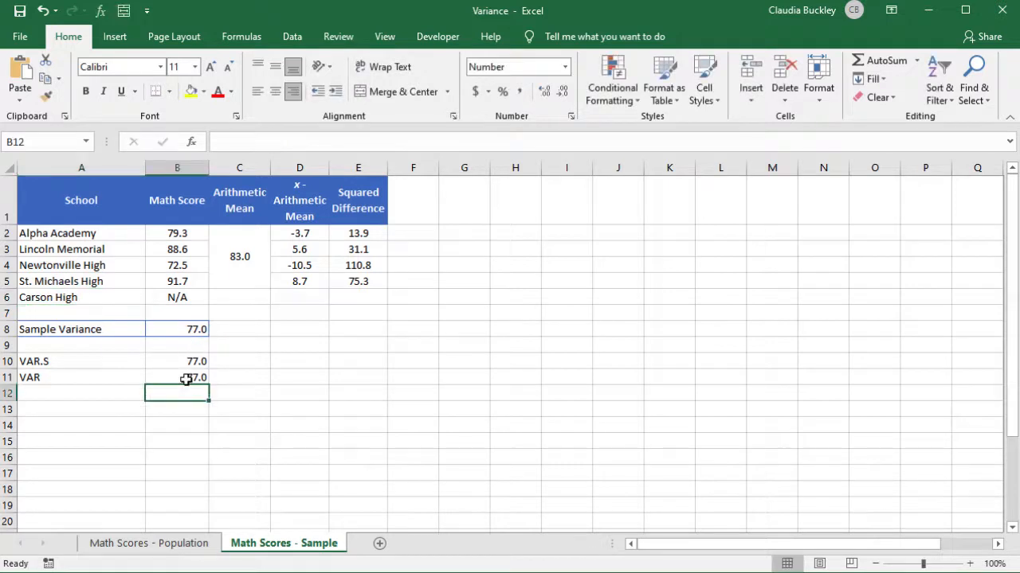
type("=var")
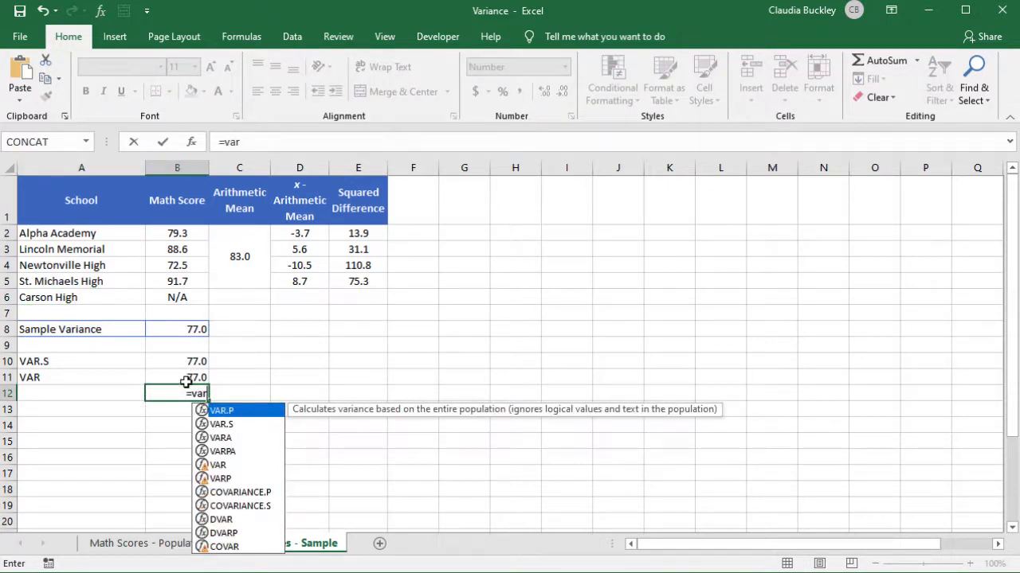
key("Down")
key("Down")
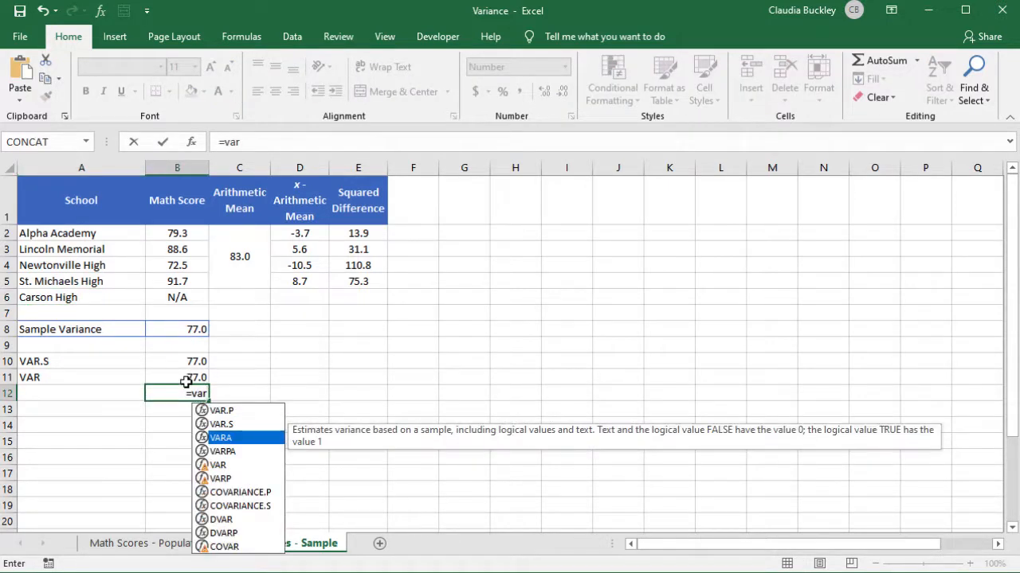
key("Tab")
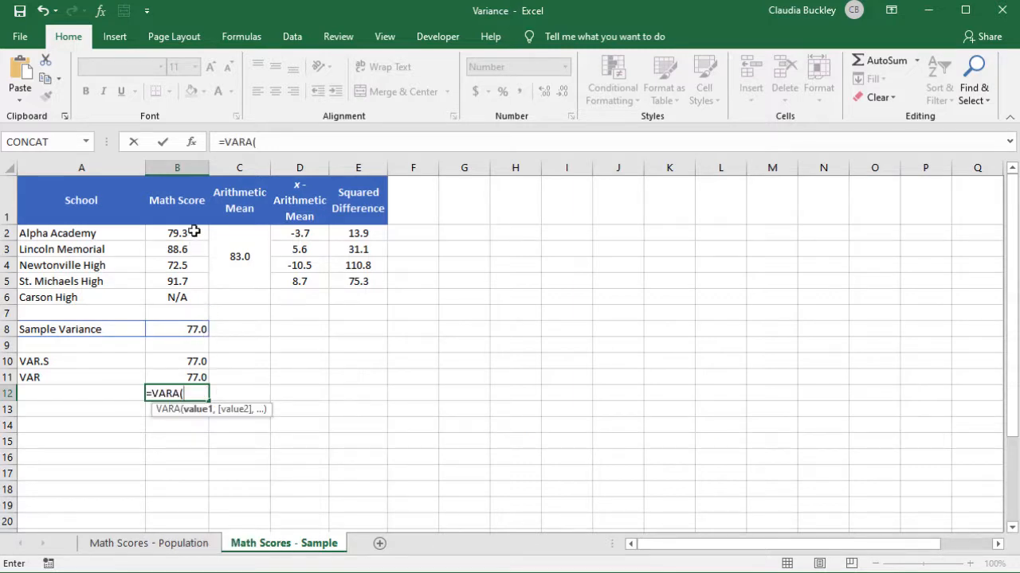
left_click_drag(194, 232, 177, 297)
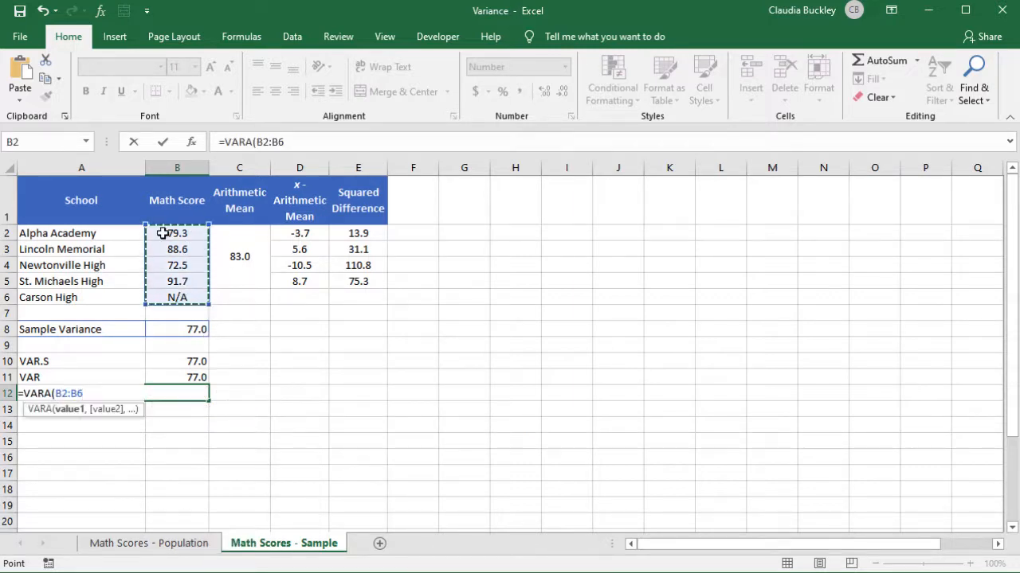
type(")")
key("Return")
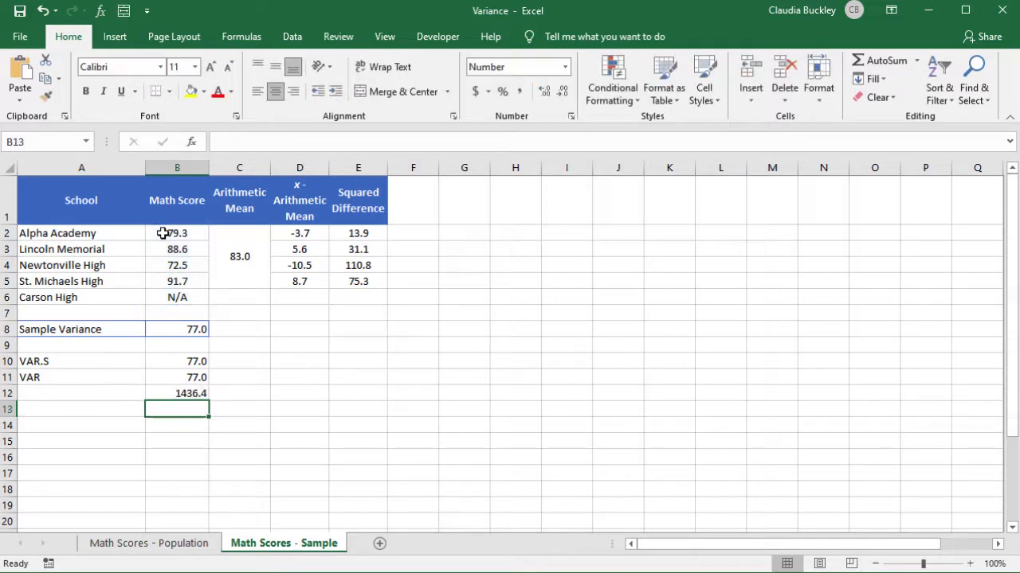
Step: Label the function result in row 12 by entering VARA in A12
left_click(84, 389)
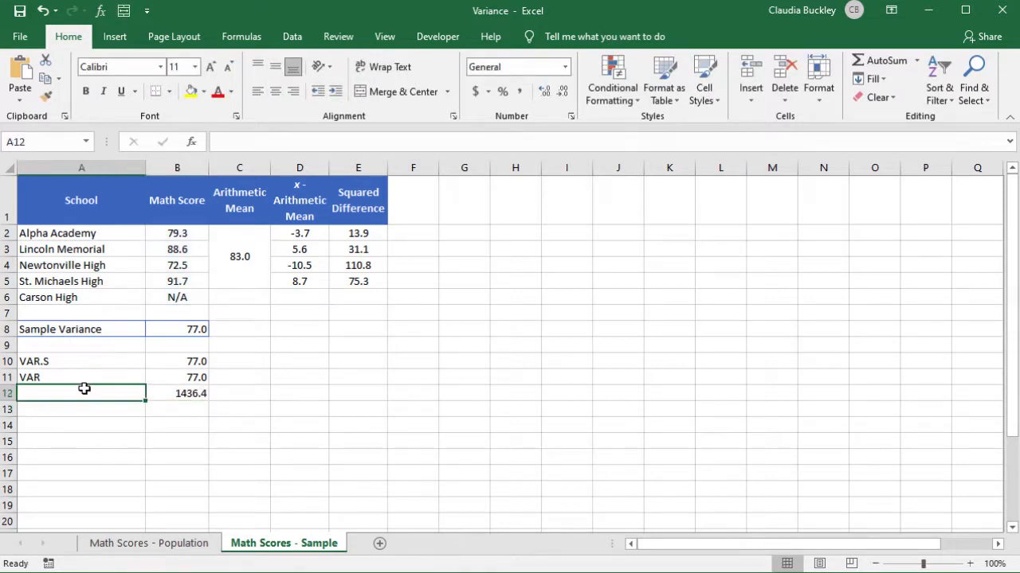
type("VARA")
key("Return")
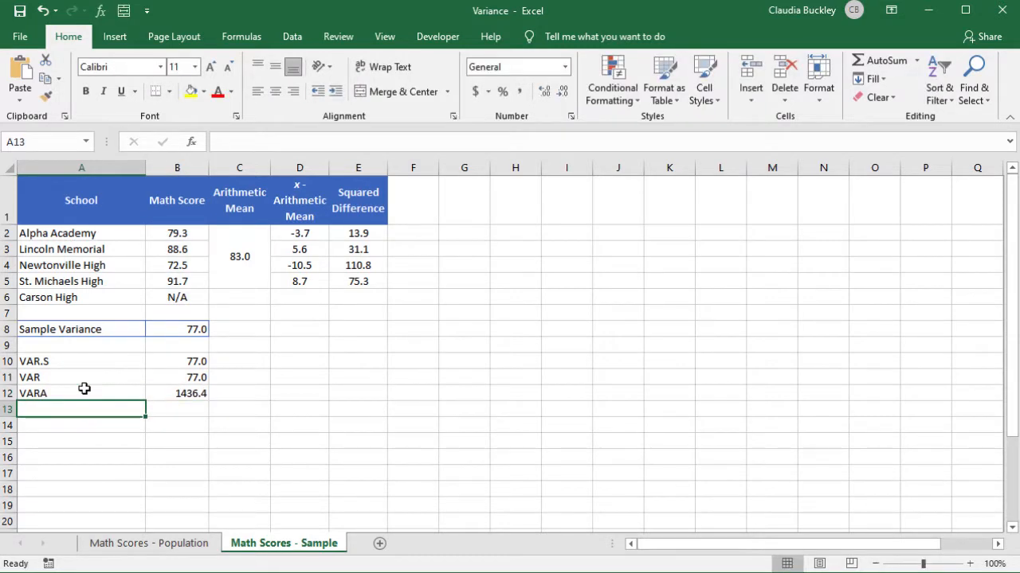
Step: Extend the ranges of the VAR.S and VAR formulas in B10 and B11 to B2:B6
left_click(178, 364)
left_click(292, 142)
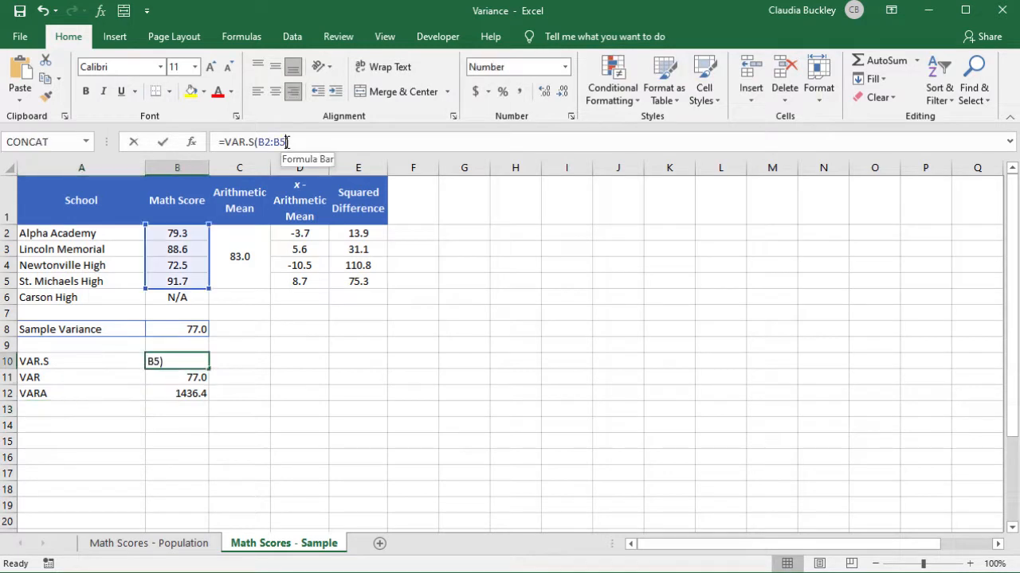
key("BackSpace")
type("6")
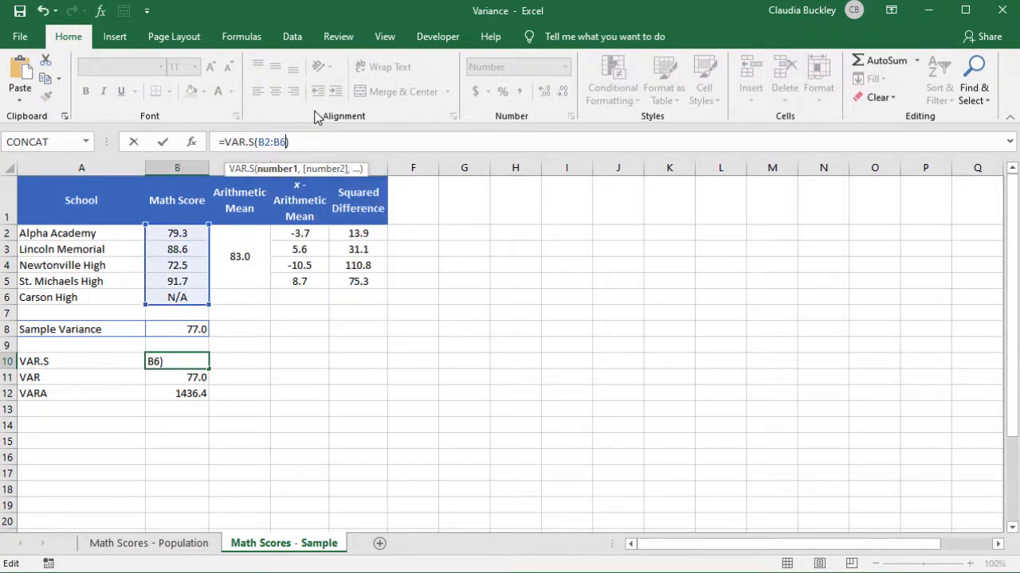
key("Return")
left_click(277, 142)
key("BackSpace")
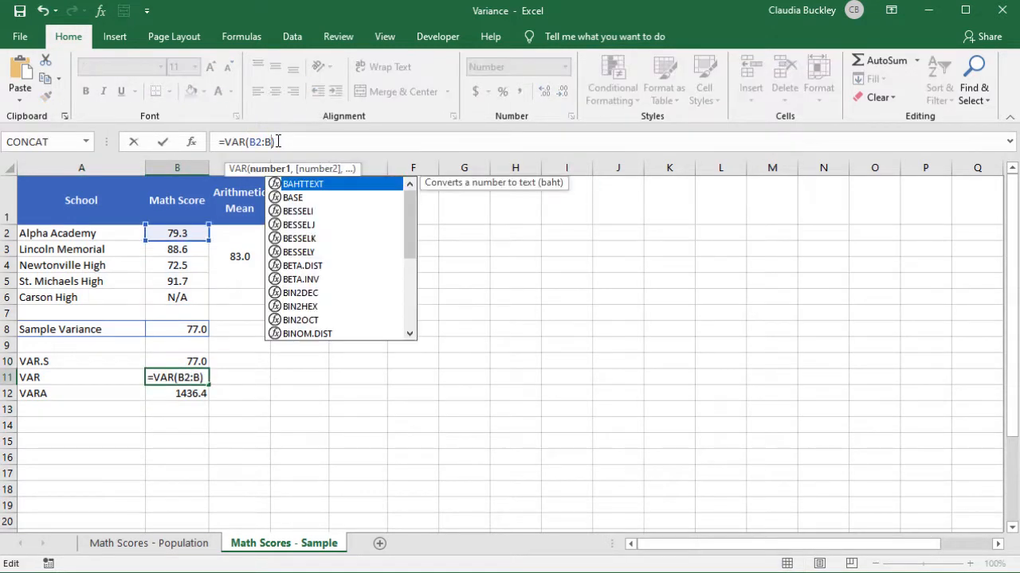
type("6")
key("Return")
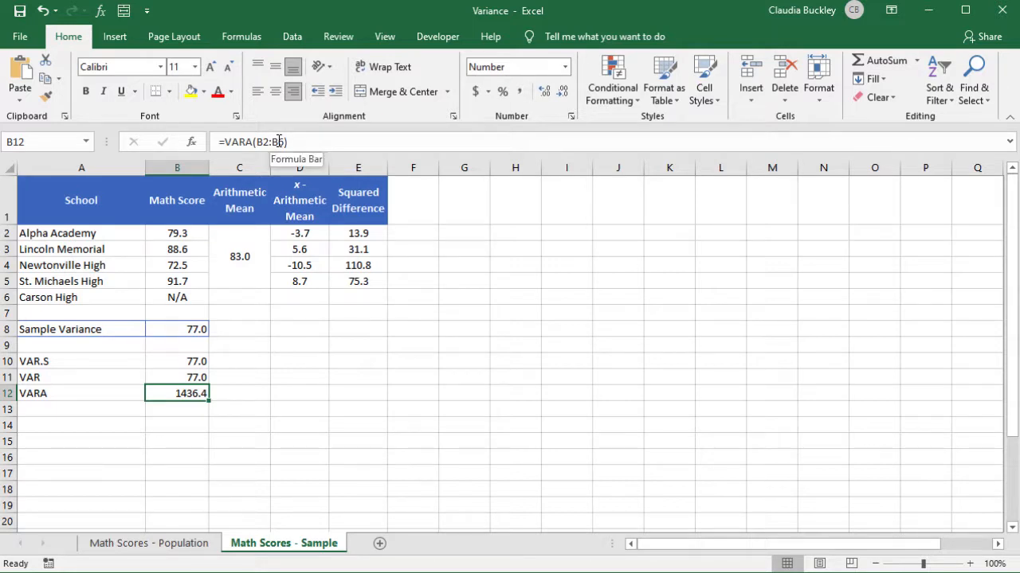
Step: Calculate the square root of the sample variance in C8 with =SQRT(B8)
left_click(233, 332)
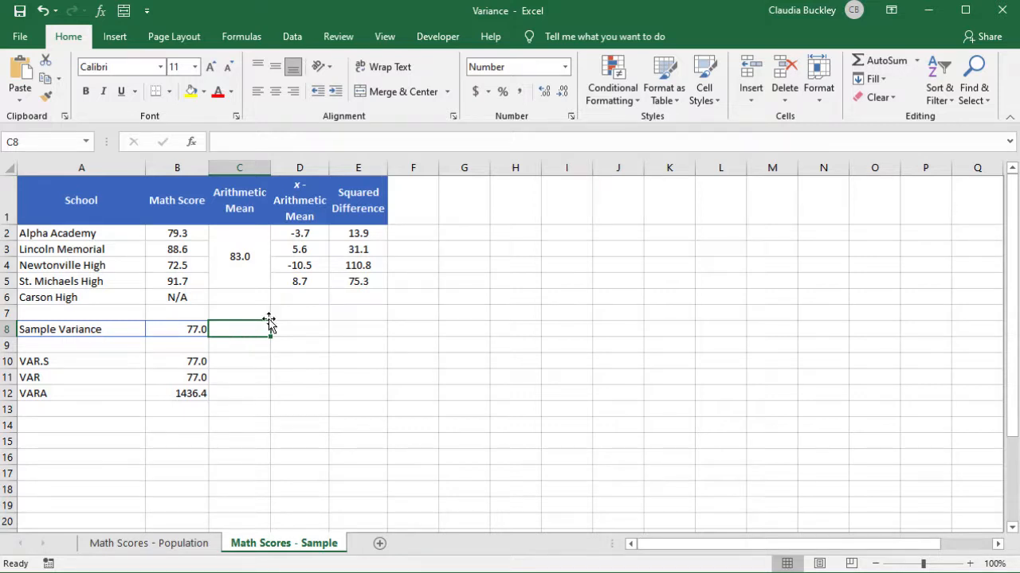
type("=sq")
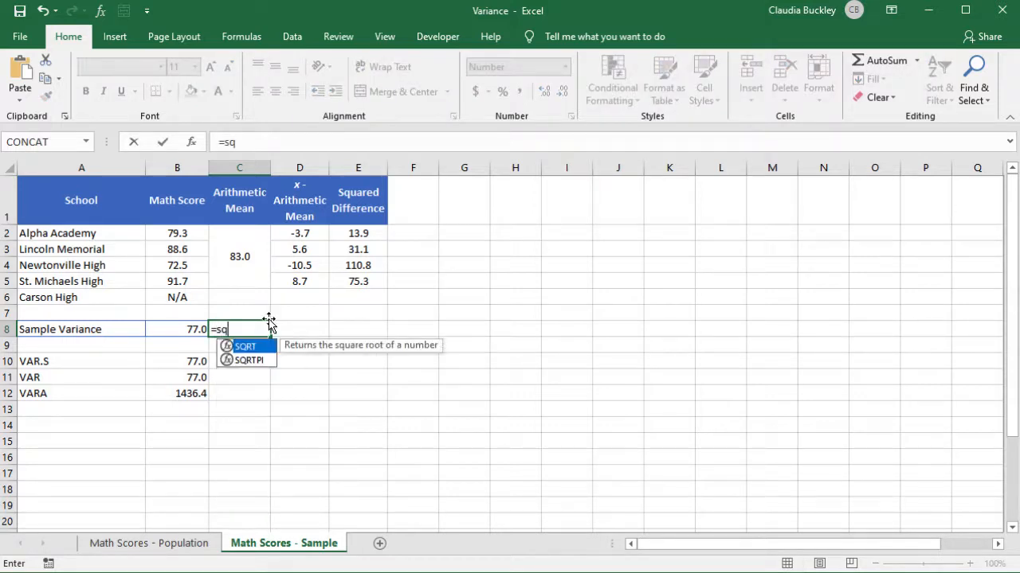
key("Tab")
left_click(191, 327)
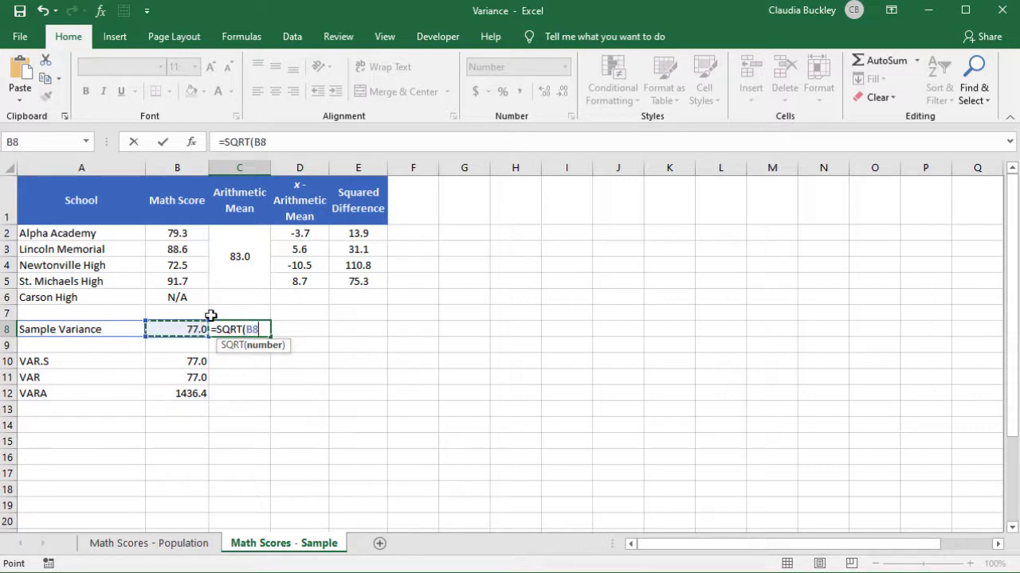
type(")")
key("Return")
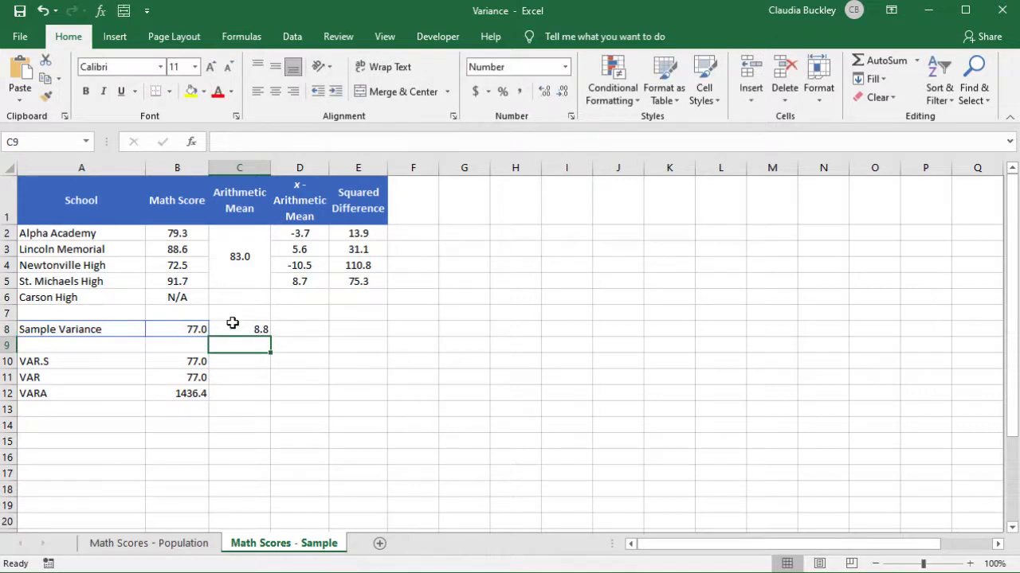
left_click(234, 327)
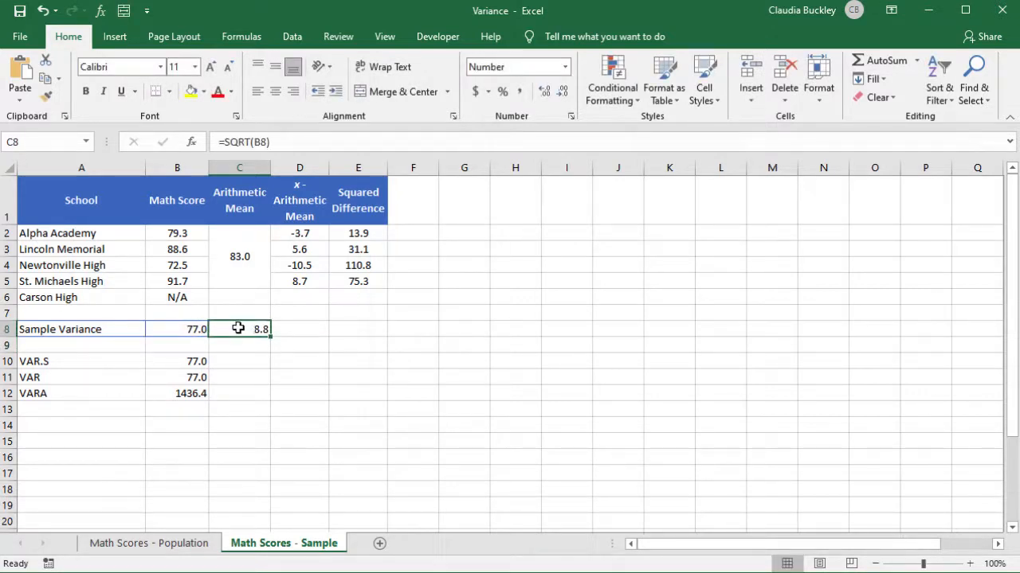